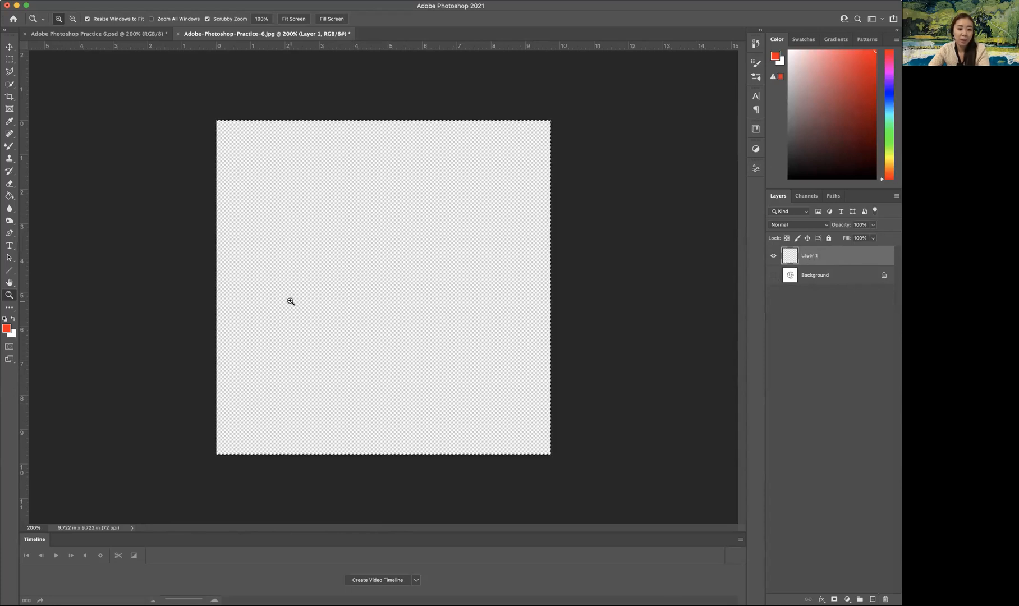
Fill the selected empty layer with light blue using the Paint Bucket tool, and deselect.
click(9, 198)
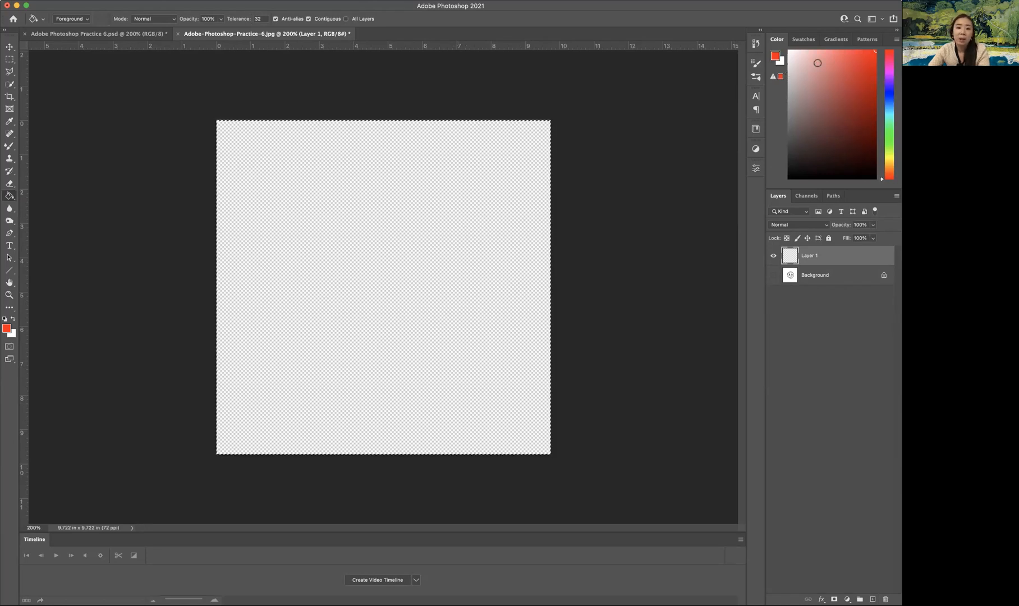
drag(885, 167, 885, 107)
drag(842, 70, 809, 50)
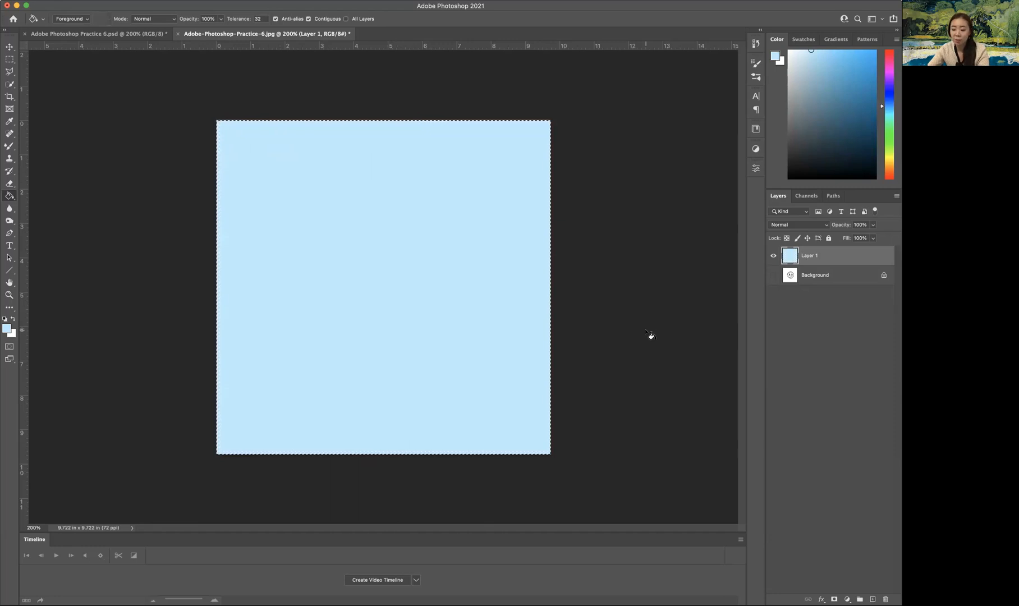
key(super+d)
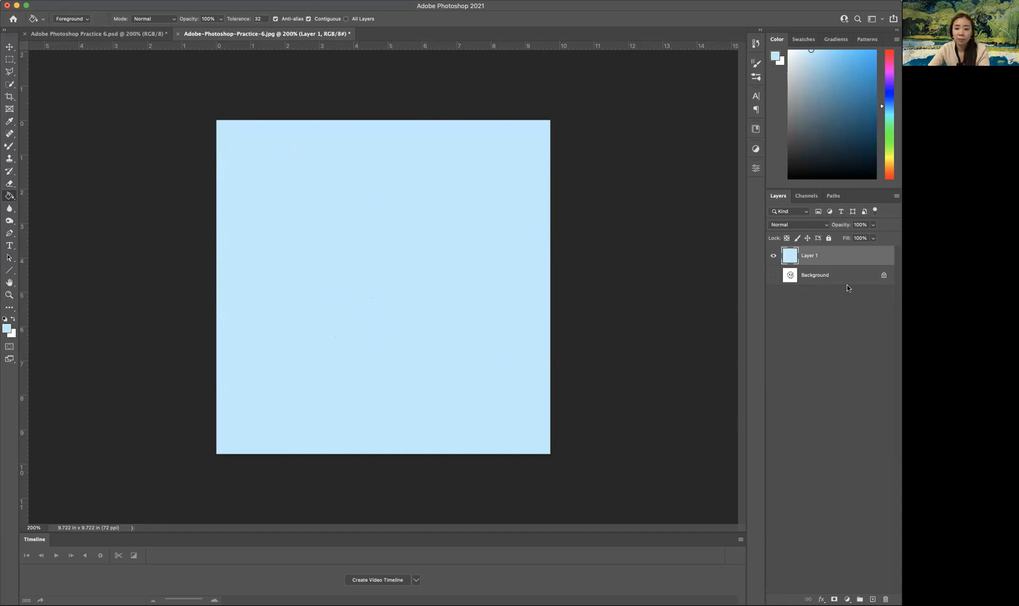
Show and unlock the skull drawing's background layer, and rename it "Original Drawing".
click(773, 275)
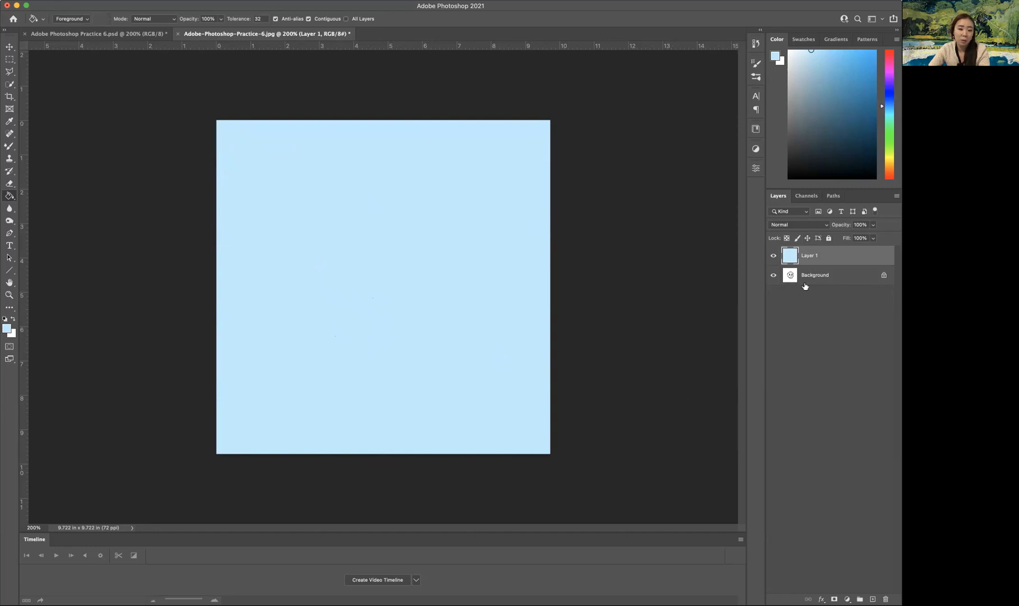
click(884, 276)
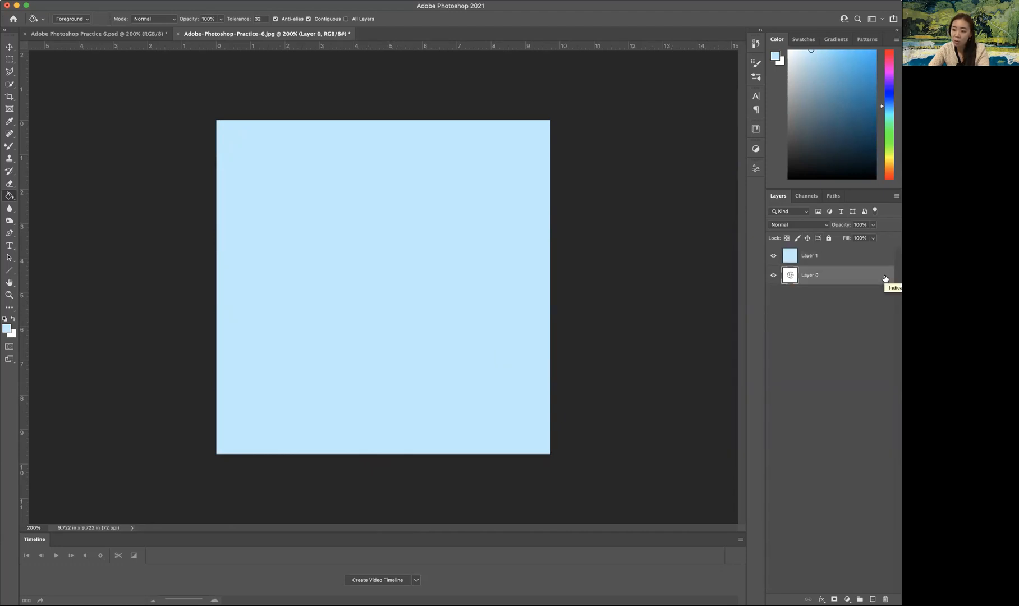
double_click(811, 276)
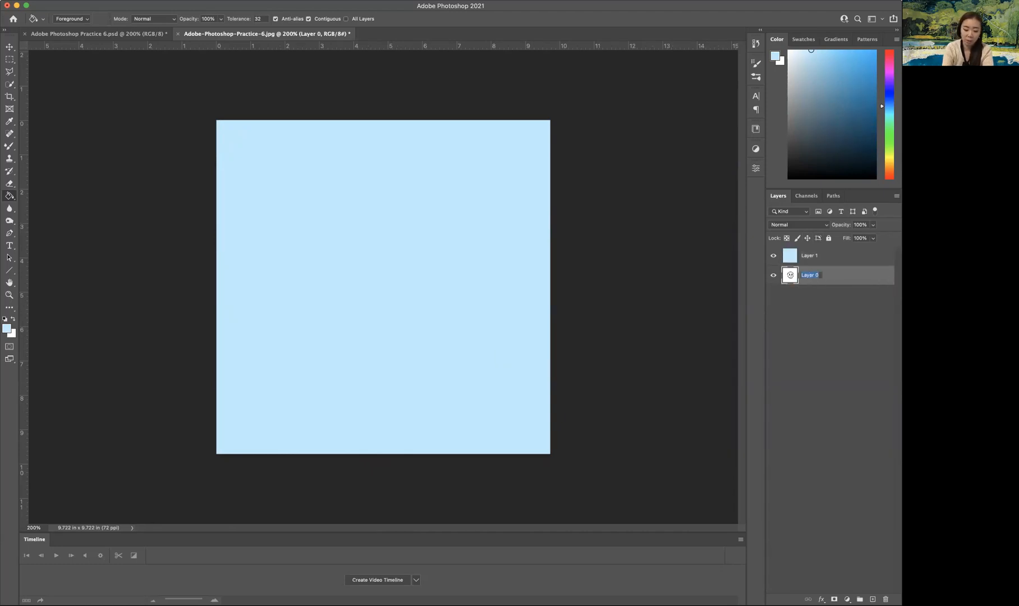
text(Orig)
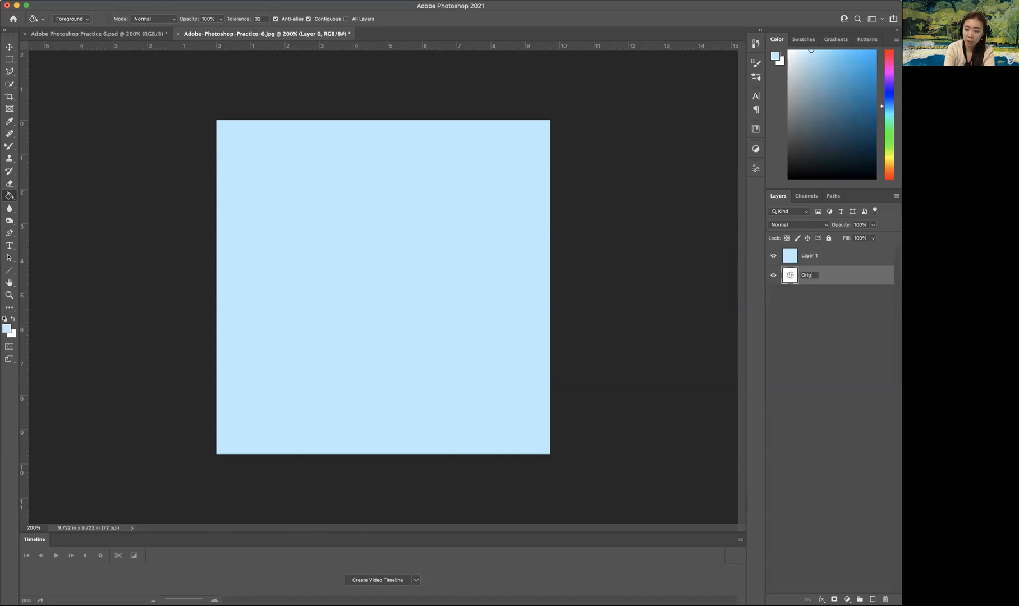
text(inal Drawing)
key(Return)
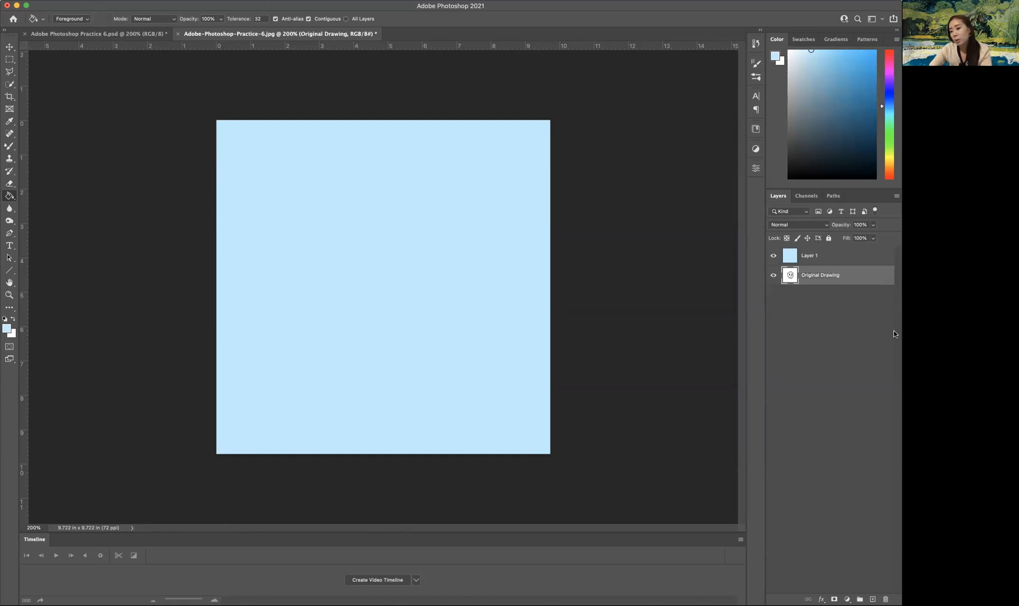
Place the Original Drawing layer above the light blue layer and rename the blue layer "Background".
drag(822, 280, 822, 253)
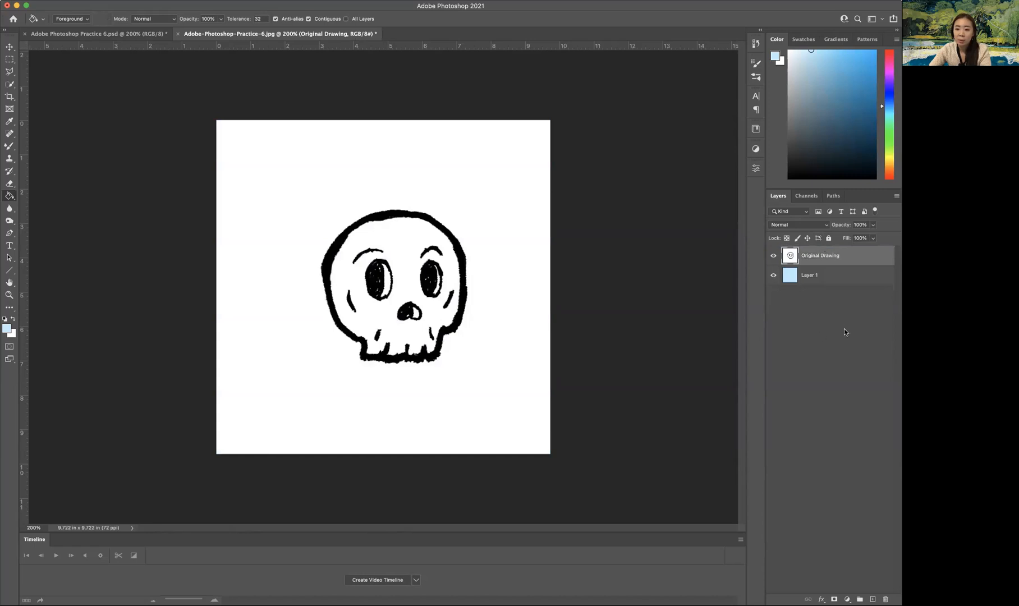
double_click(811, 275)
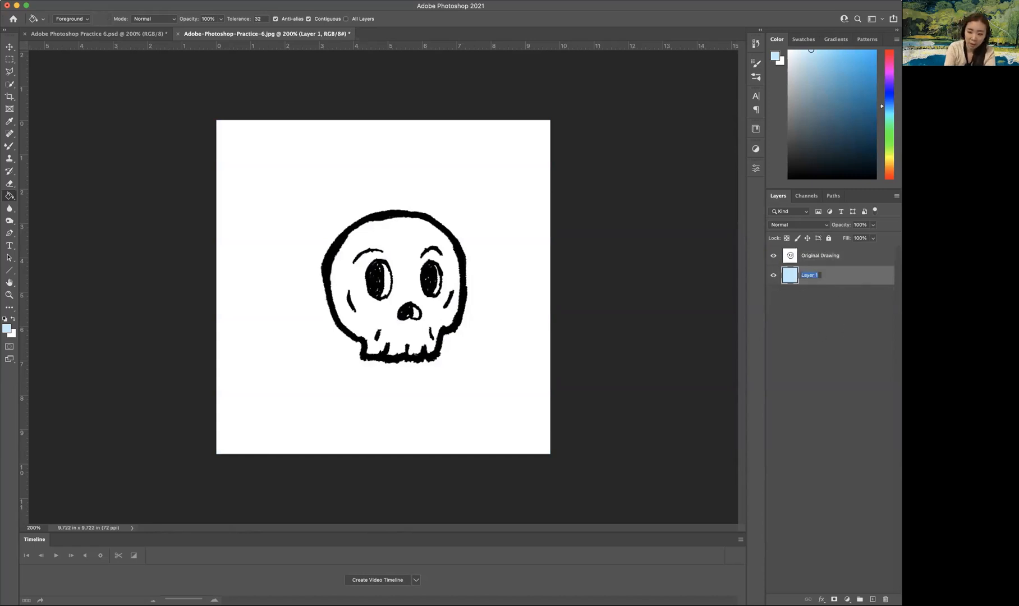
text(Bac)
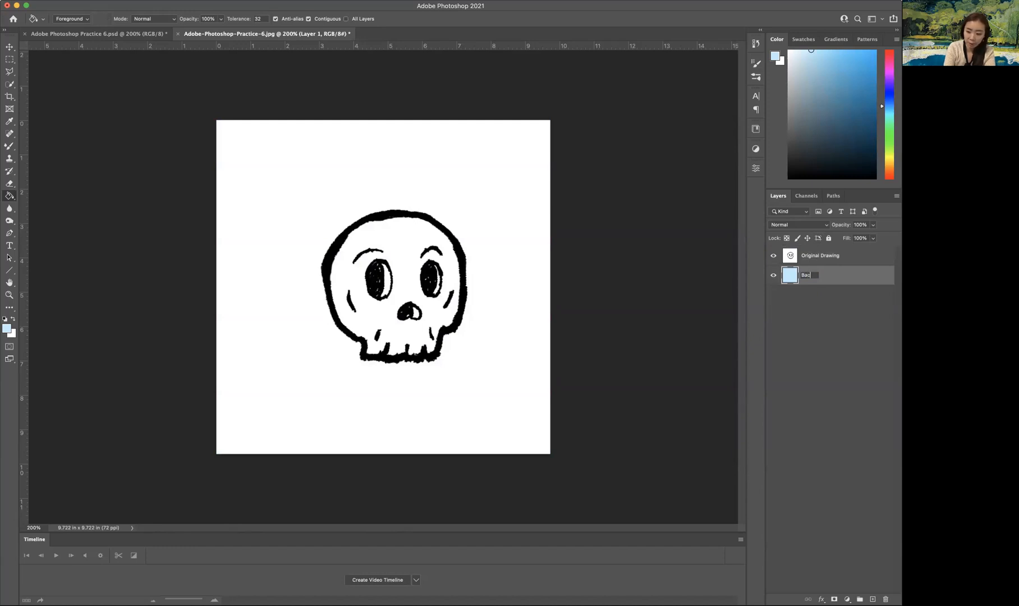
text(kground)
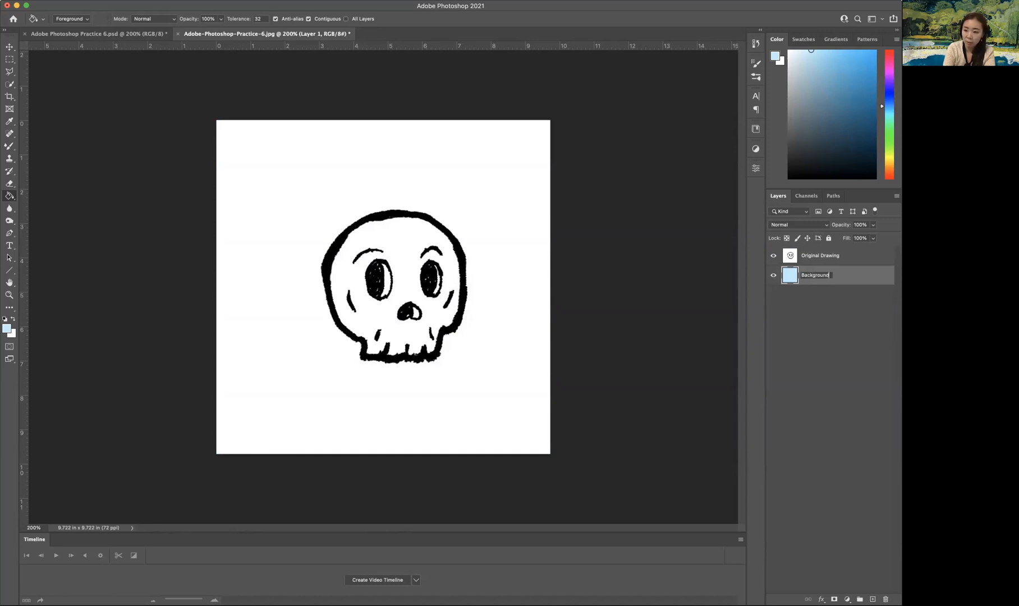
key(Return)
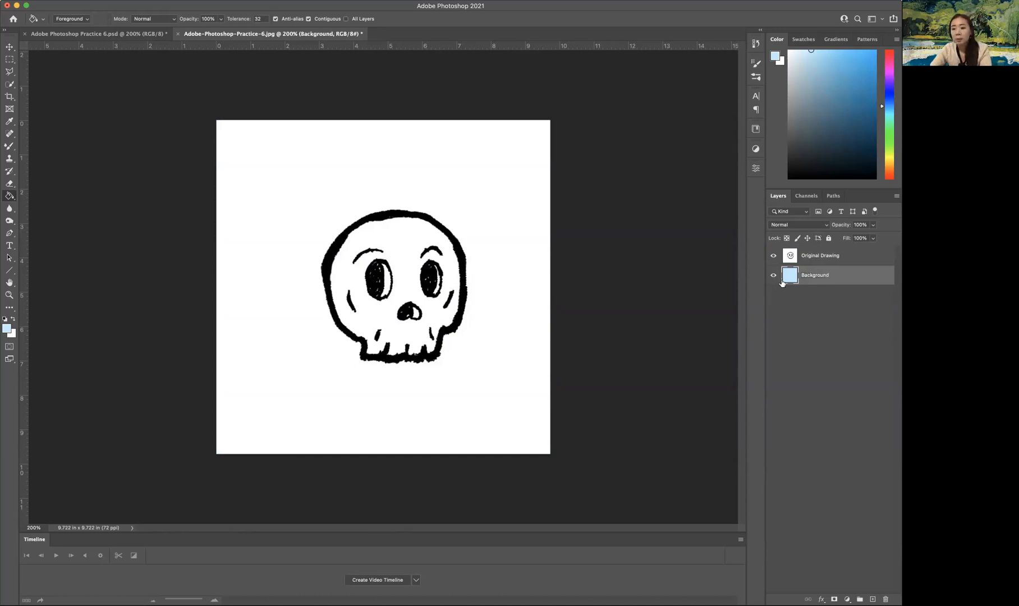
Lower the Original Drawing layer's opacity to 30%.
click(829, 259)
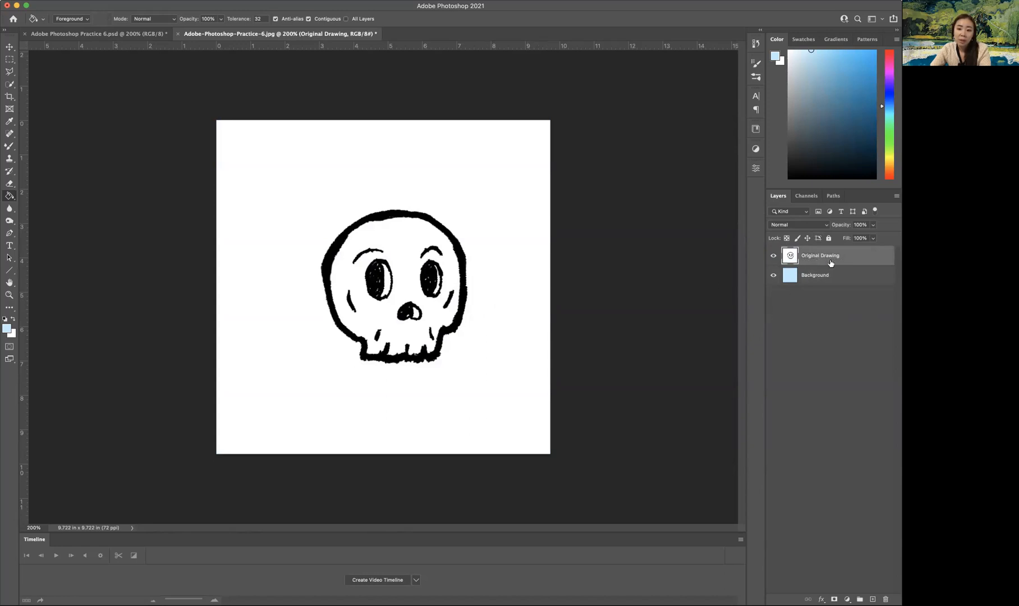
click(10, 47)
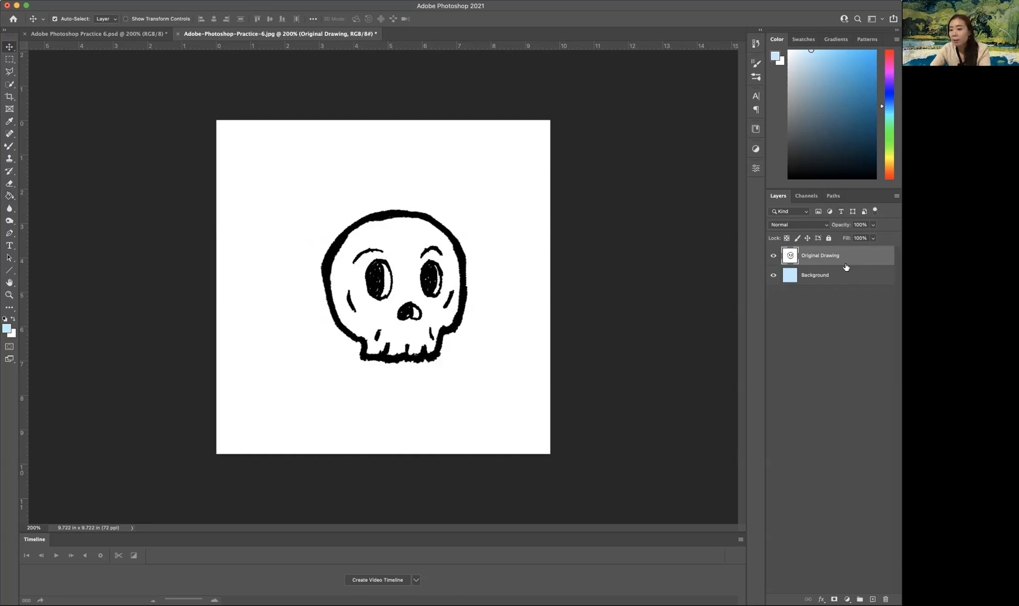
click(873, 226)
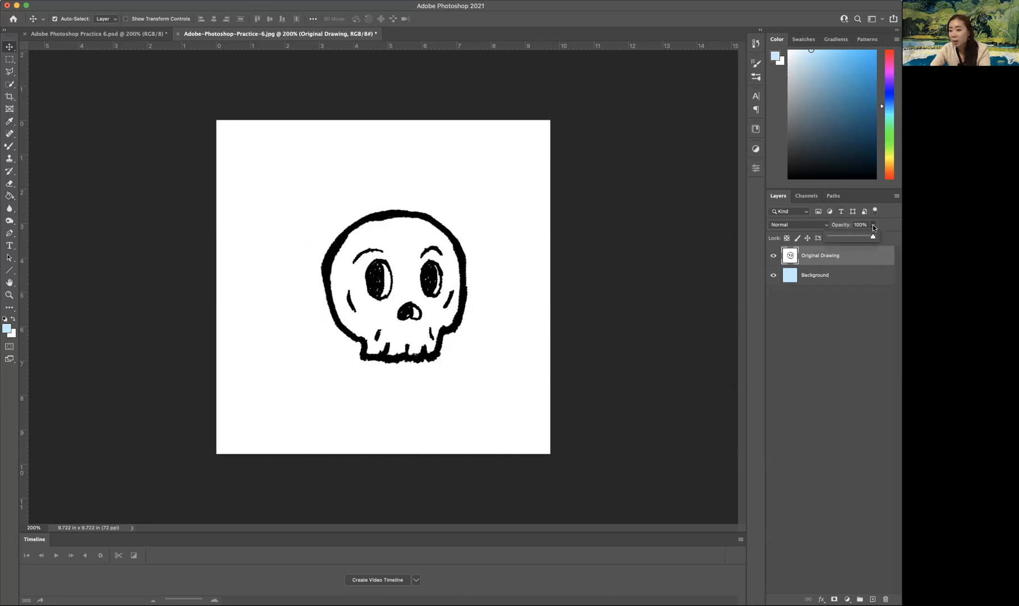
drag(873, 237, 843, 238)
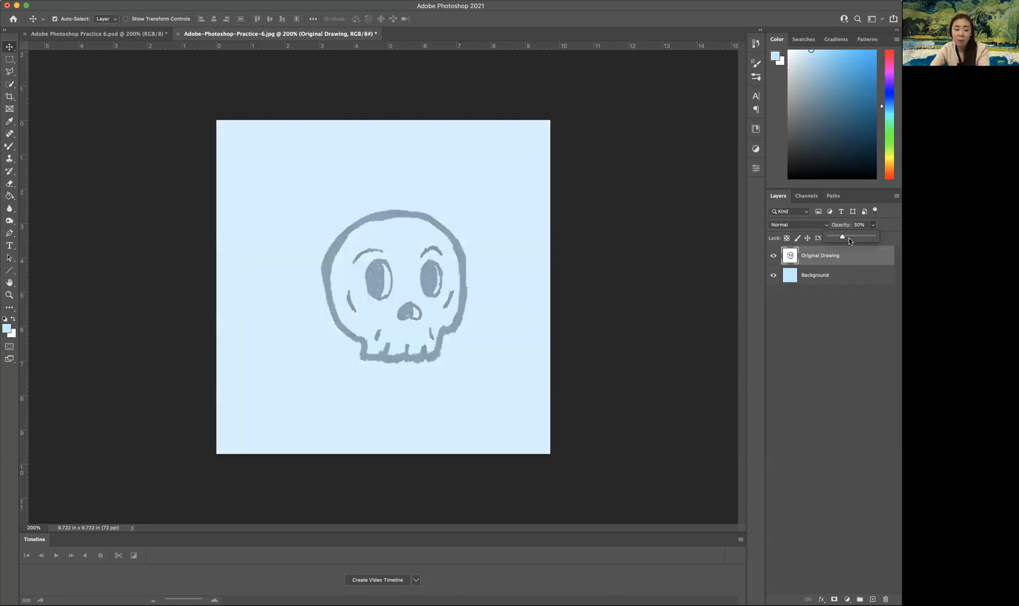
click(888, 239)
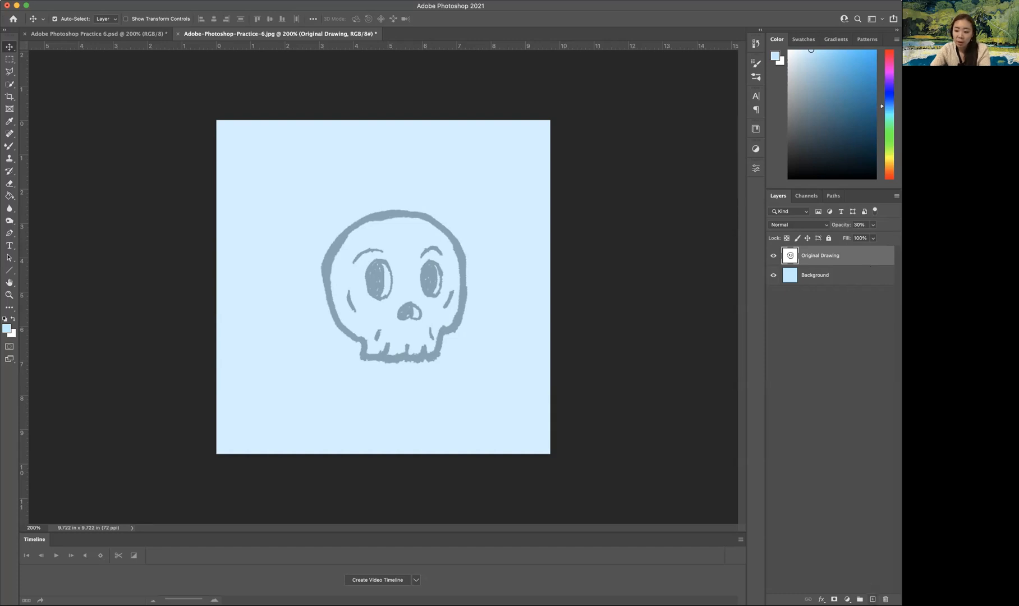
Add a new layer above Original Drawing and name it "Skull 1".
click(873, 600)
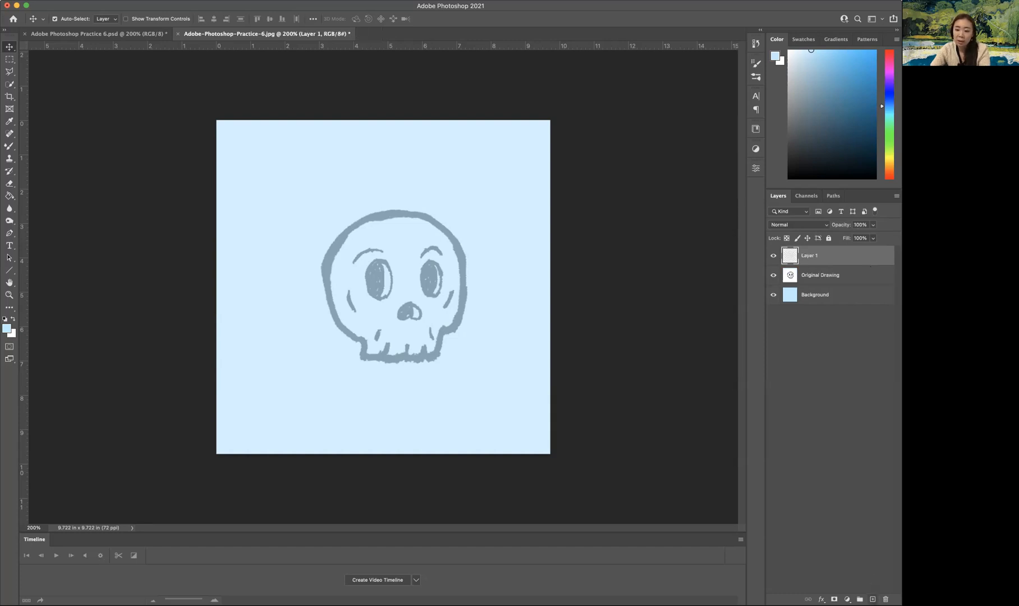
double_click(810, 256)
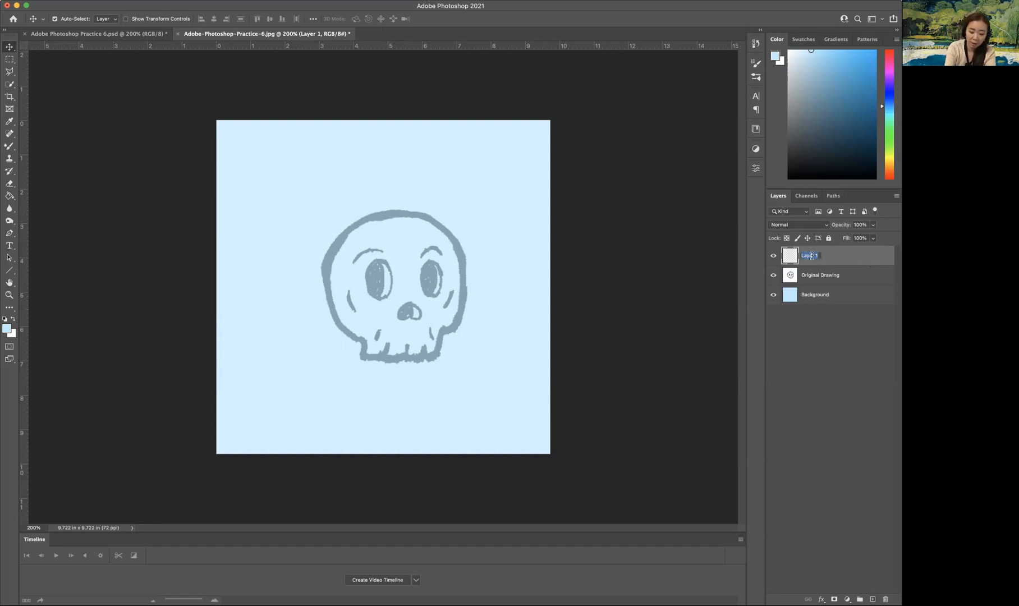
text(Skul)
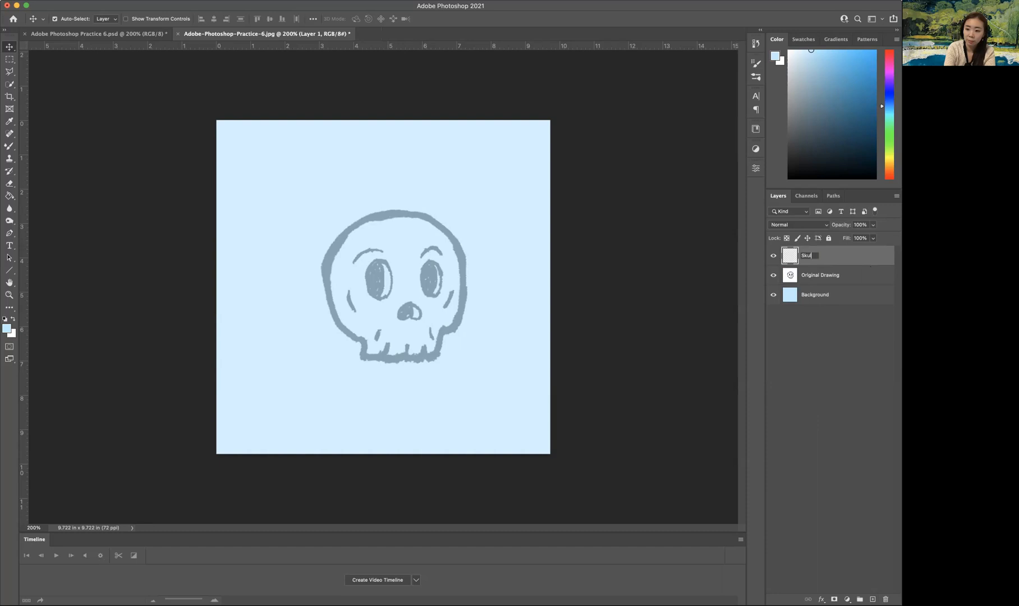
text(l 1)
key(Return)
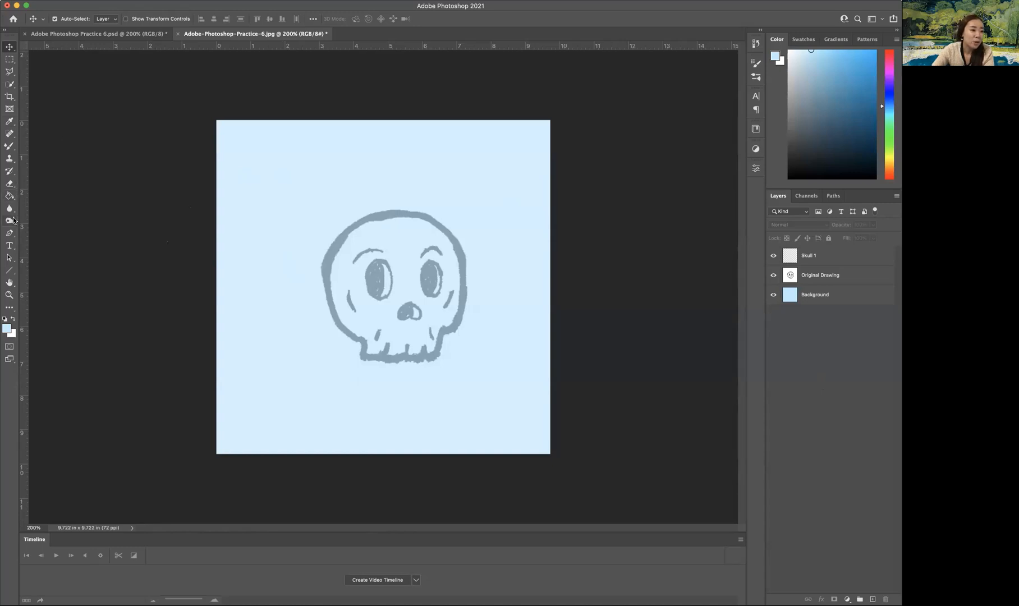
Set up the Brush tool on the Skull 1 layer with a dark violet-blue foreground color.
click(10, 146)
click(40, 147)
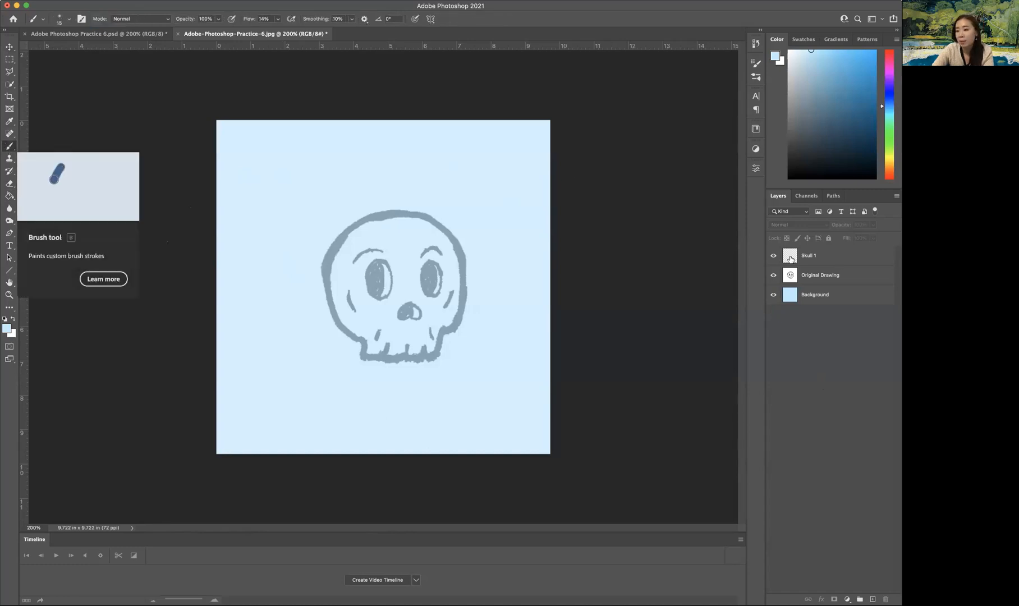
click(823, 259)
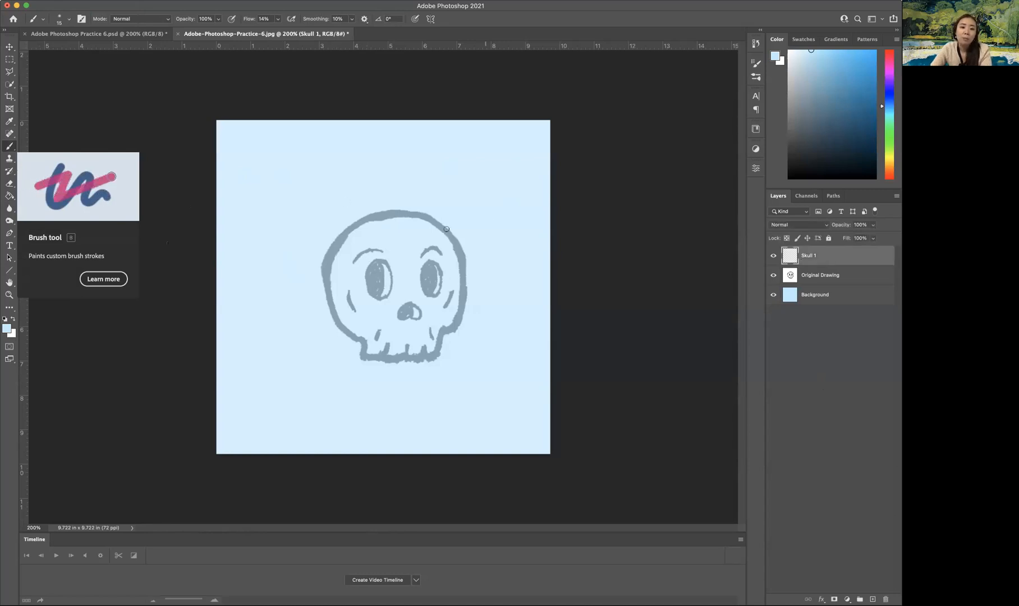
drag(337, 182, 478, 228)
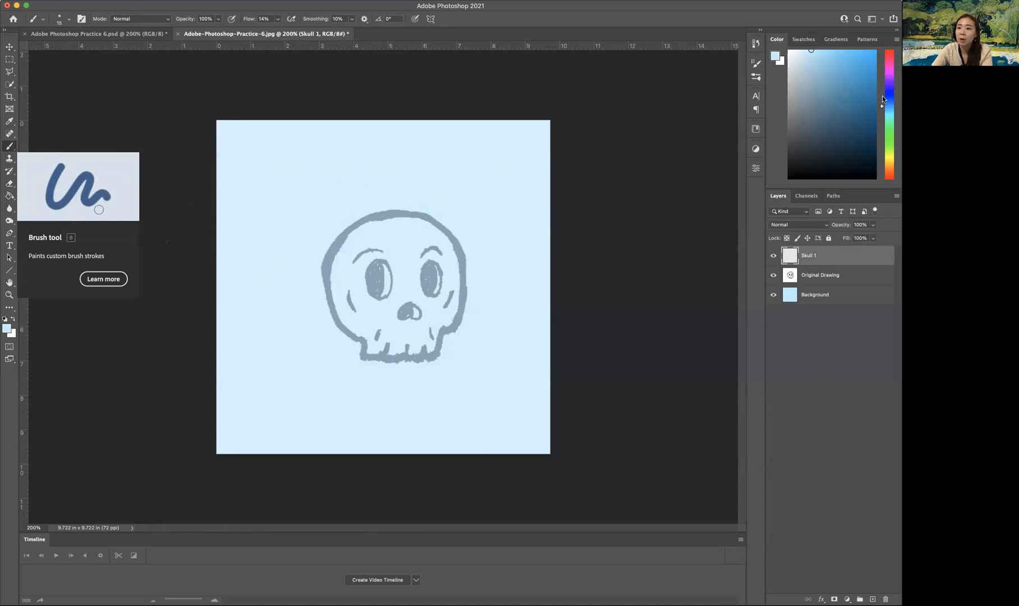
mouse_move(880, 107)
mouse_down()
mouse_move(882, 135)
mouse_move(883, 87)
mouse_move(865, 98)
mouse_up()
click(860, 83)
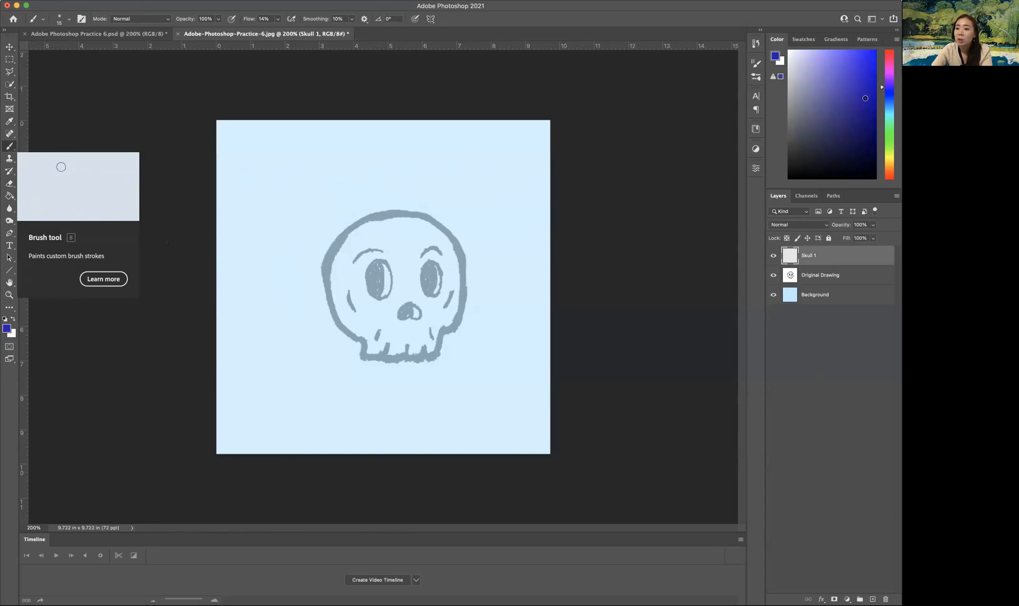
click(883, 83)
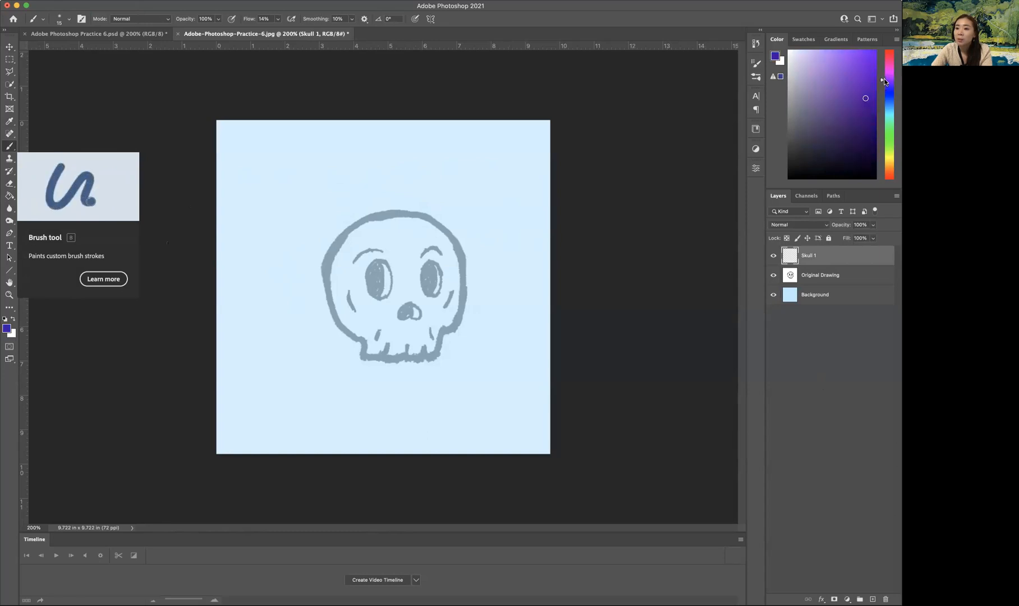
drag(881, 79, 882, 87)
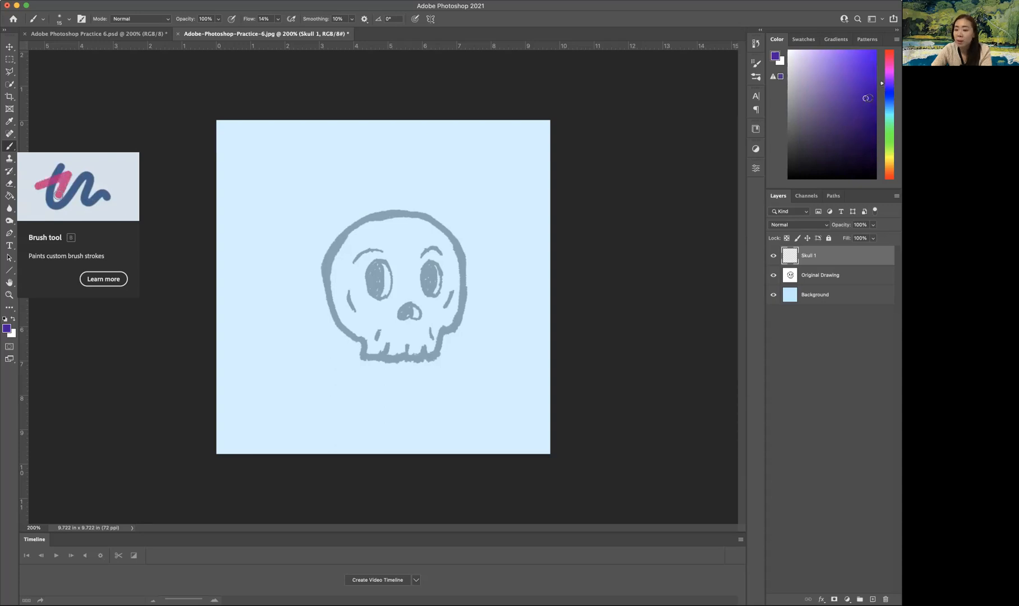
click(869, 101)
Try soft brush strokes on and beside the skull, enlarging the brush to 35 px between them, and undo each stroke.
drag(356, 215, 321, 265)
key(super+z)
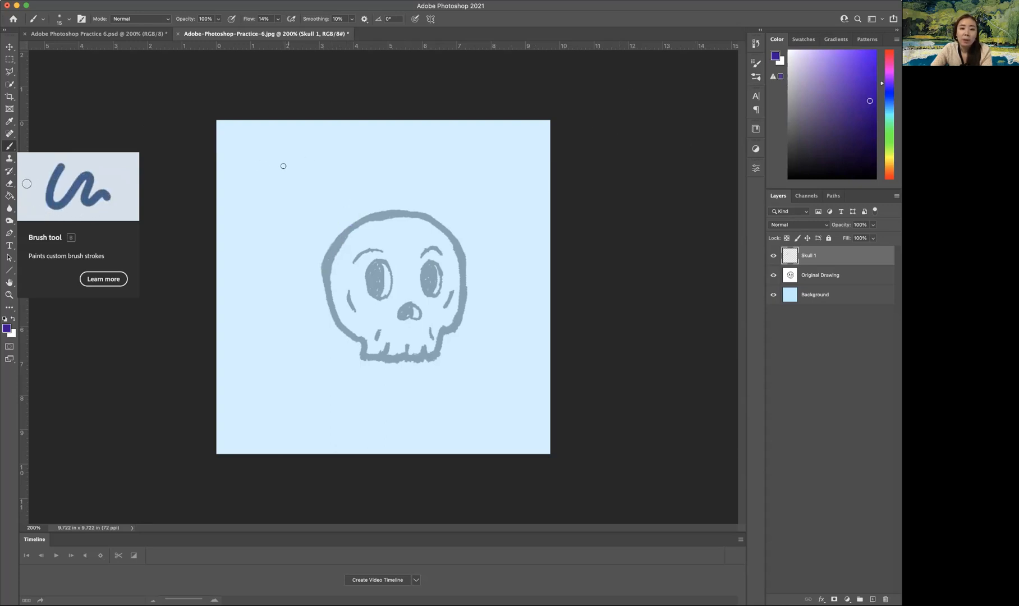
key(bracketright)
key(bracketright)
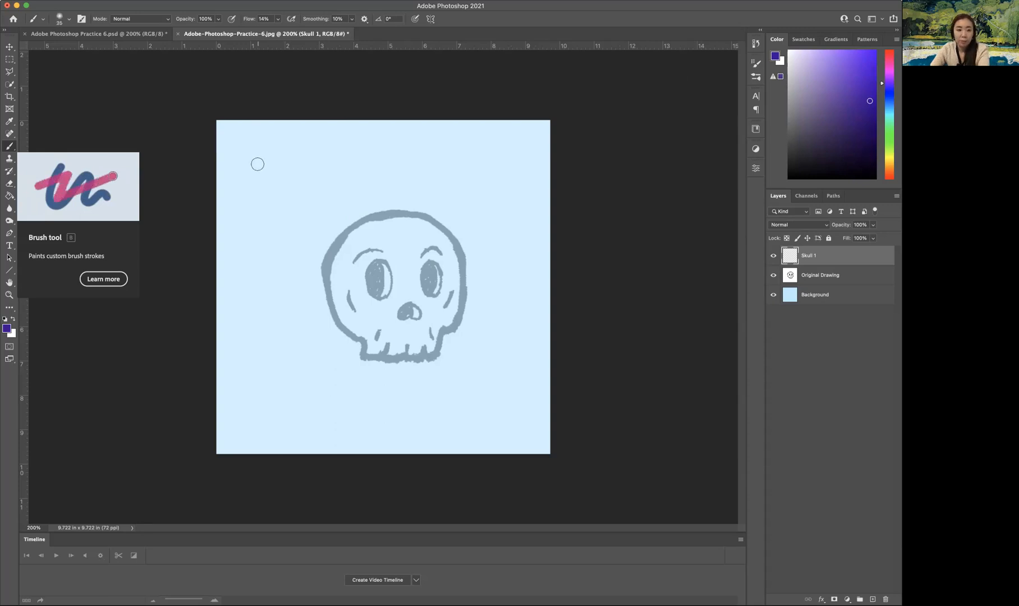
drag(258, 160, 260, 220)
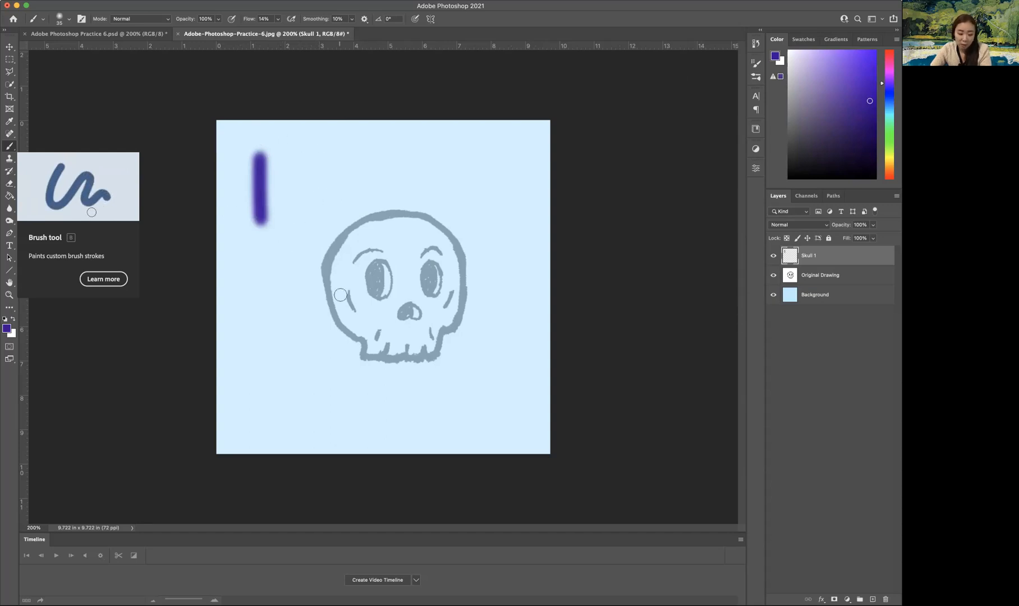
key(super+z)
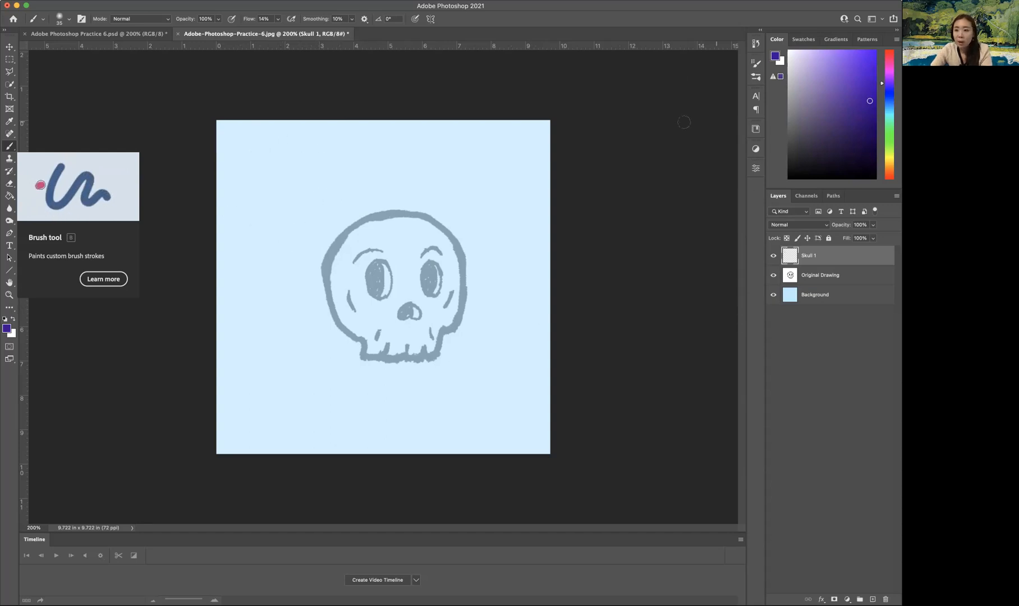
Choose the brush Kyle's Real Oils - 01 at 60 px and paint a slanted test stroke beside the skull on Skull 1.
click(755, 78)
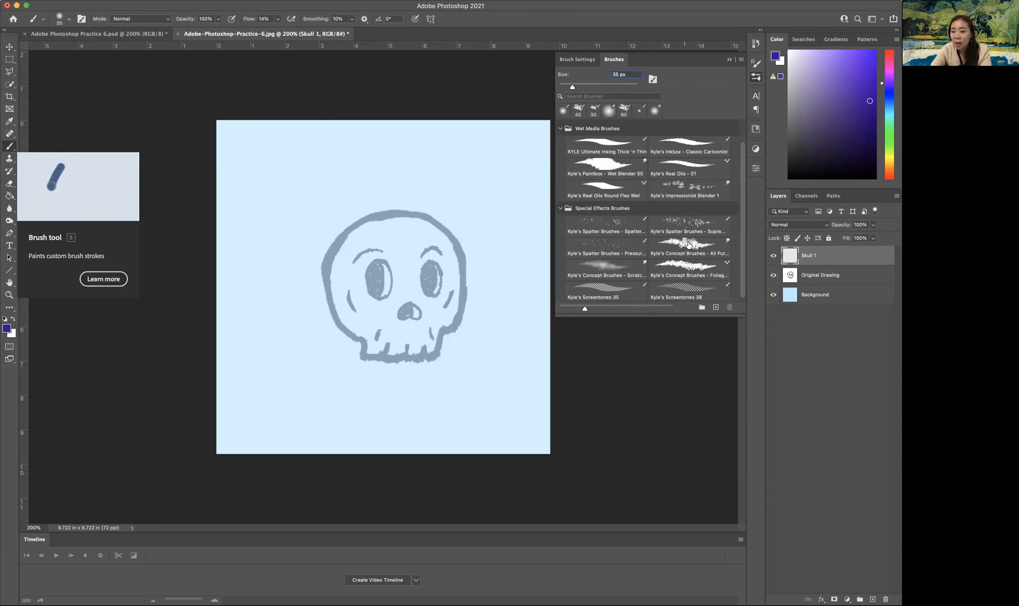
click(683, 167)
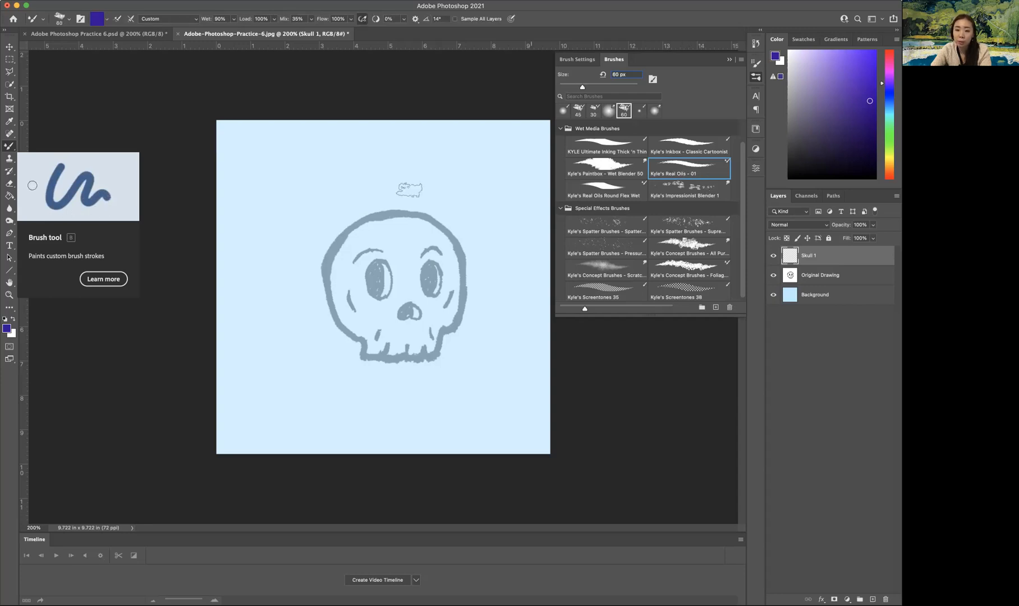
drag(284, 173, 261, 287)
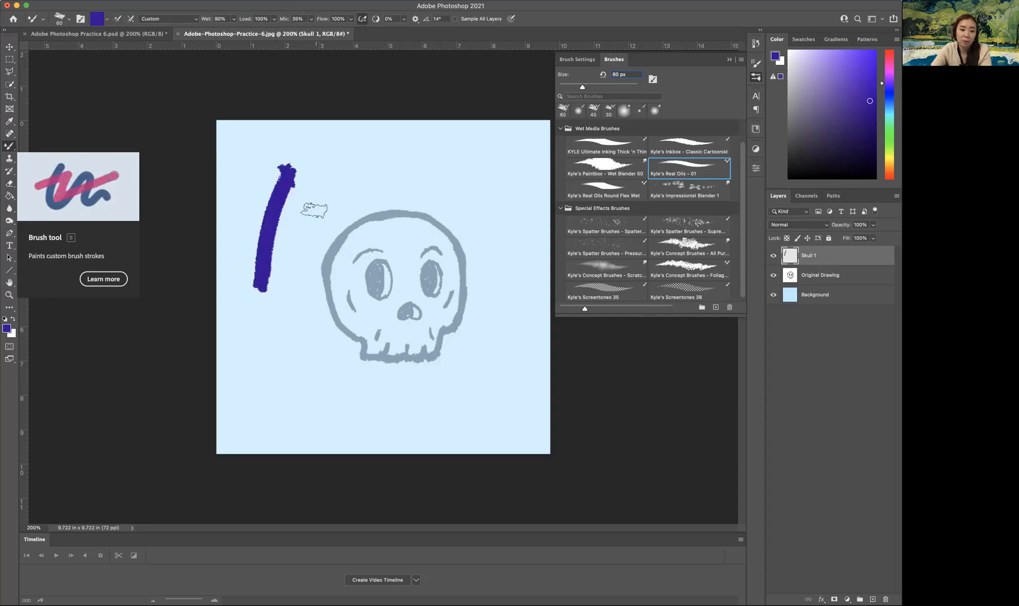
Undo the slanted test stroke, try overlapping Real Oils strokes beside the skull, and undo those too.
key(ctrl+z)
drag(275, 171, 315, 264)
drag(305, 187, 312, 287)
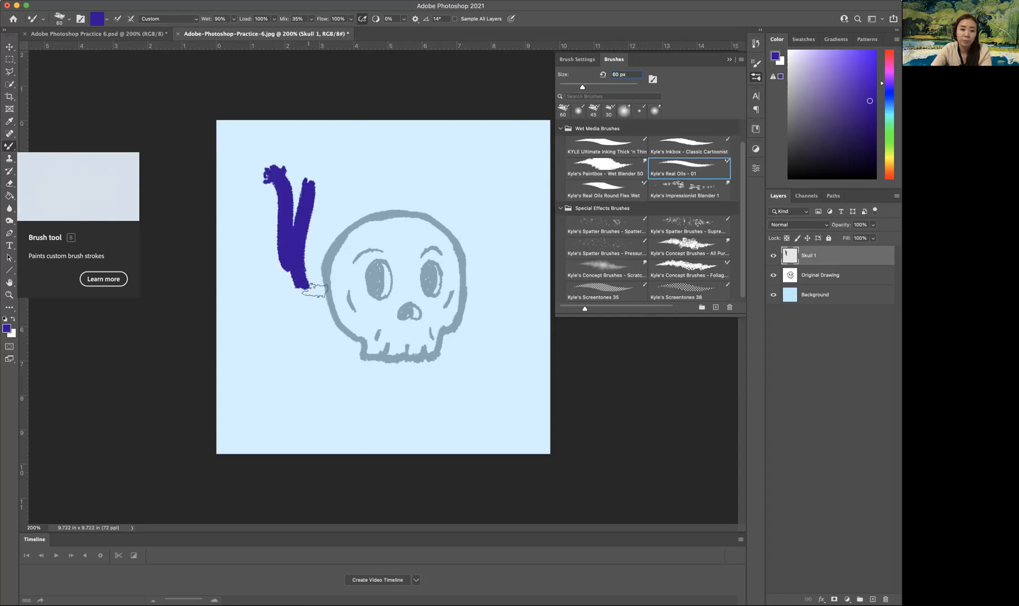
drag(317, 218, 326, 295)
key(super+z)
key(super+z)
key(super+z)
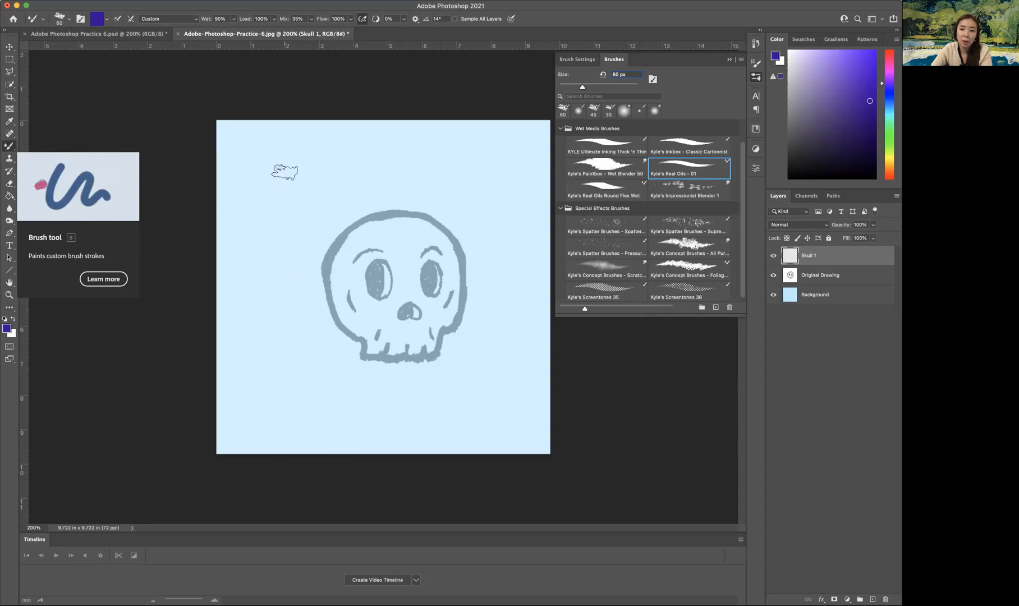
Try blending colors by painting a vertical violet-blue stroke and brushing pink over it beside the skull, and undo both strokes.
drag(267, 154, 267, 262)
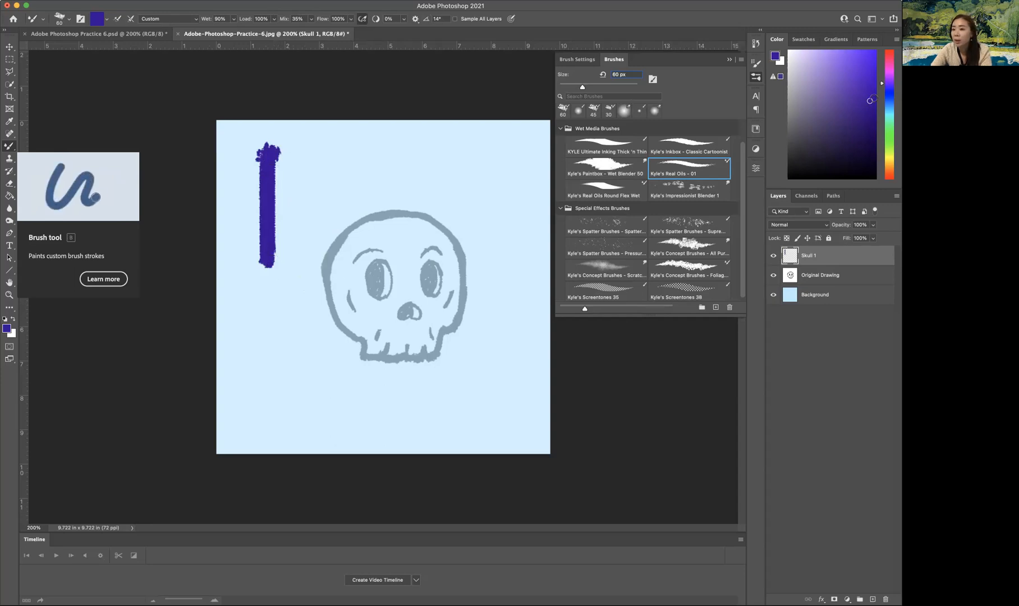
click(889, 64)
click(842, 69)
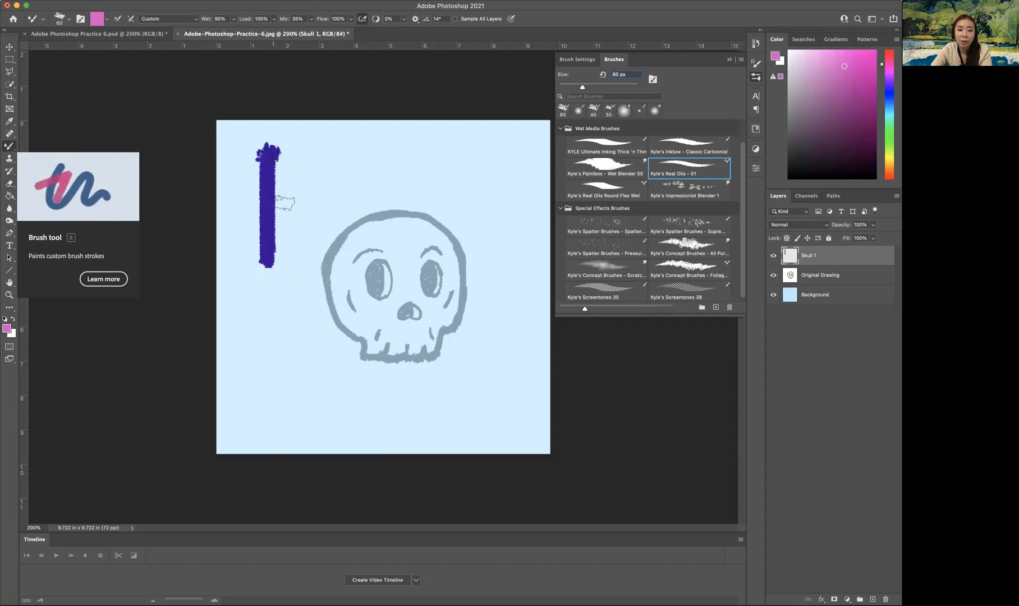
mouse_move(287, 150)
mouse_down()
mouse_move(284, 229)
mouse_move(274, 174)
mouse_move(271, 237)
mouse_move(274, 167)
mouse_move(270, 179)
mouse_move(277, 256)
mouse_move(277, 155)
mouse_up()
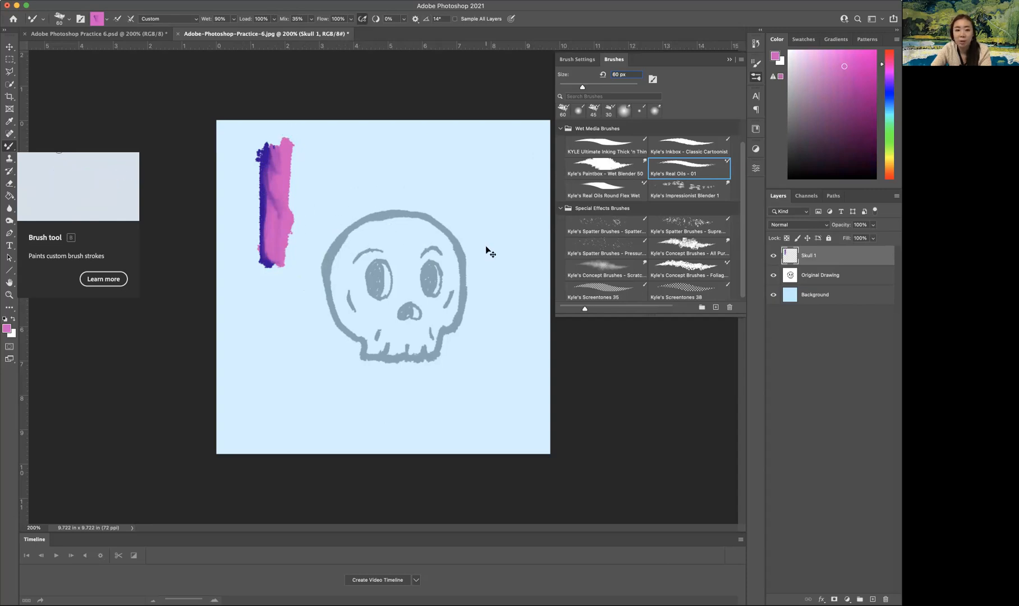
key(super+z)
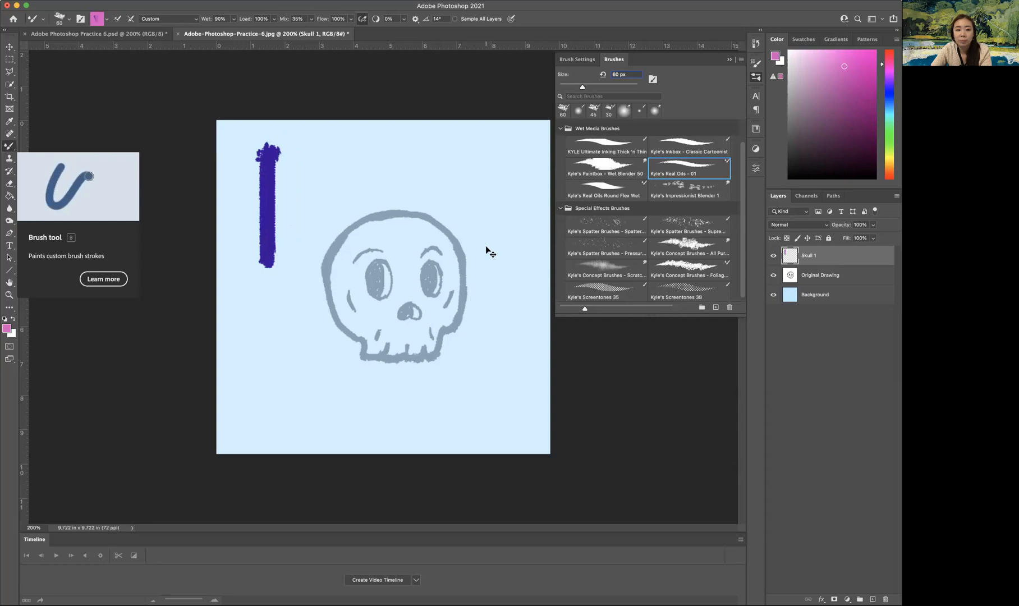
key(super+z)
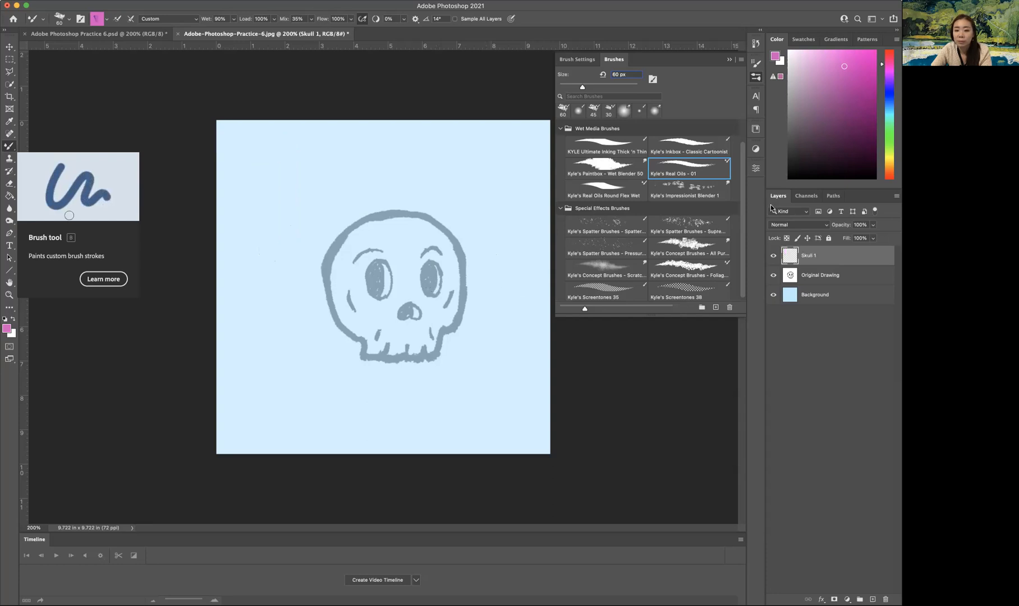
Set the foreground color back to dark violet-blue and close the brush list.
drag(888, 79, 870, 85)
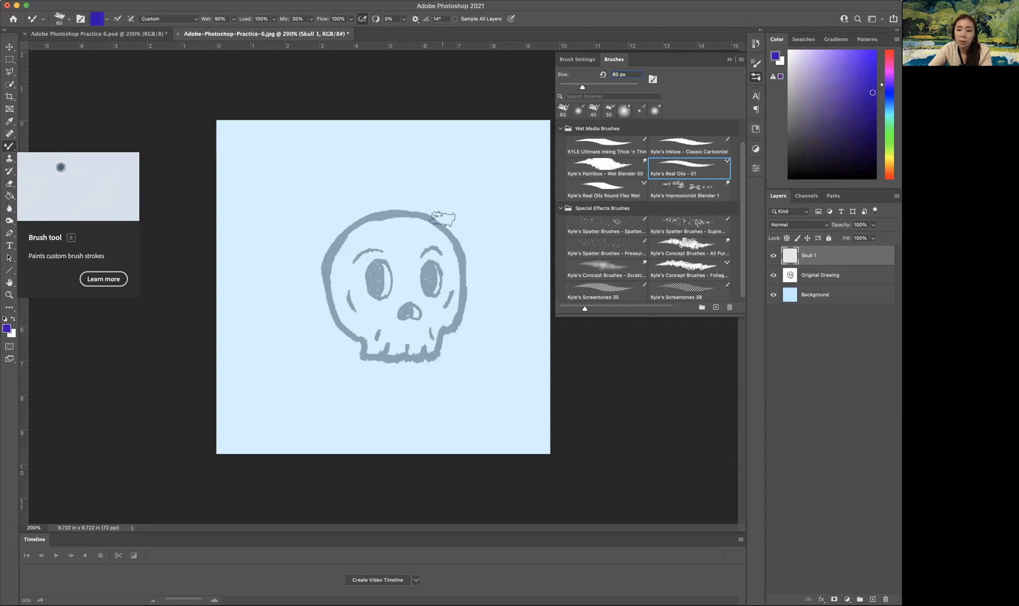
click(728, 60)
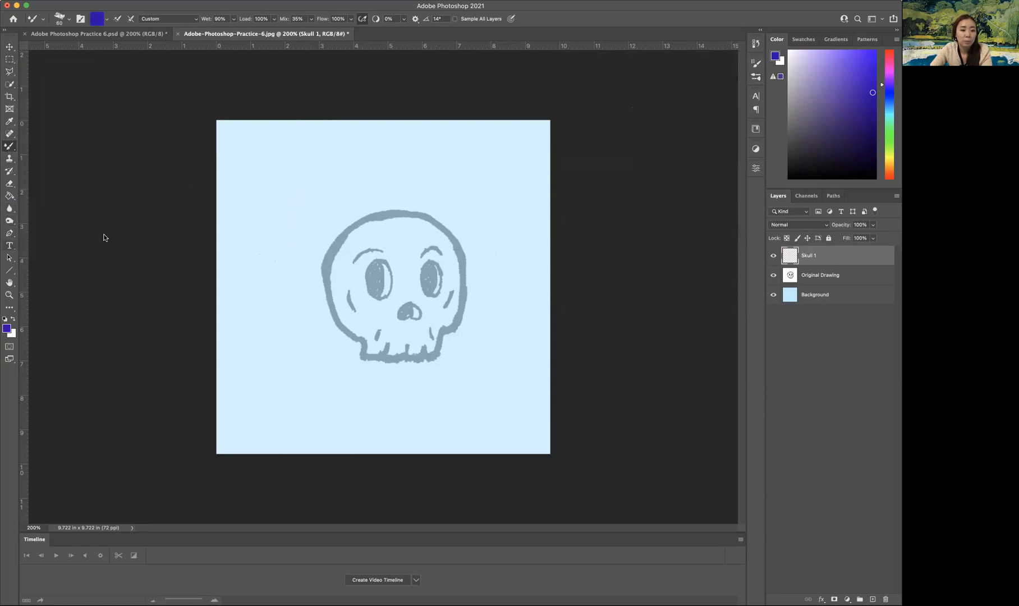
Add the text "Change brush size" above the skull and set its font size to 30 pt.
key(t)
click(280, 181)
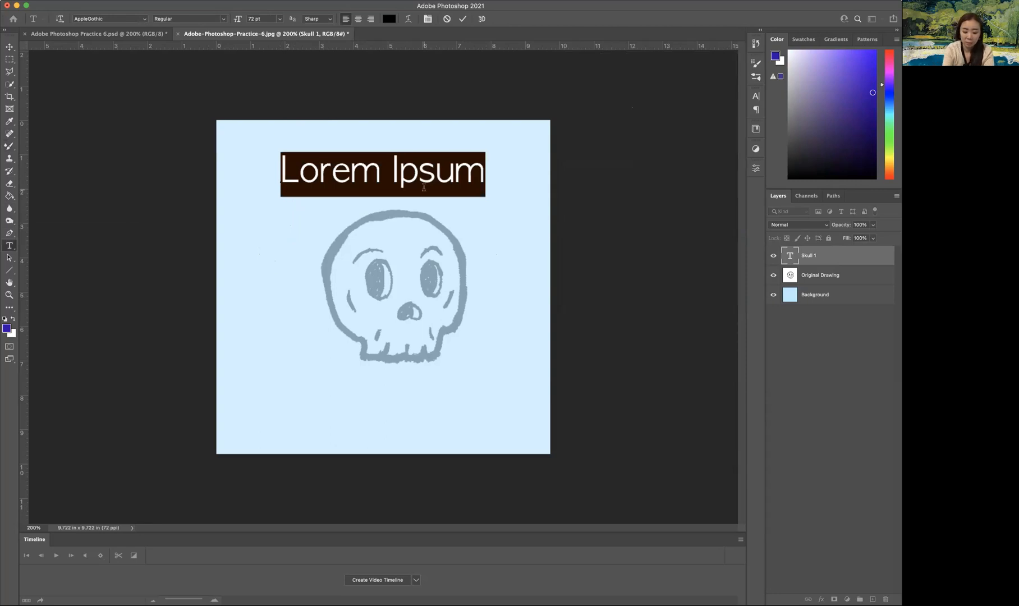
text(Change b)
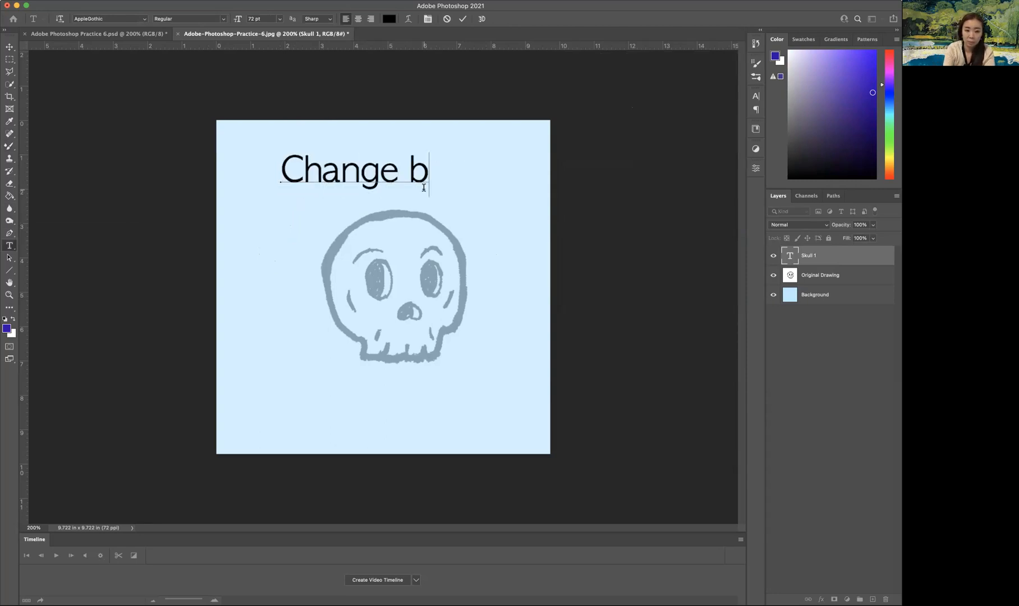
key(BackSpace)
text(brush size)
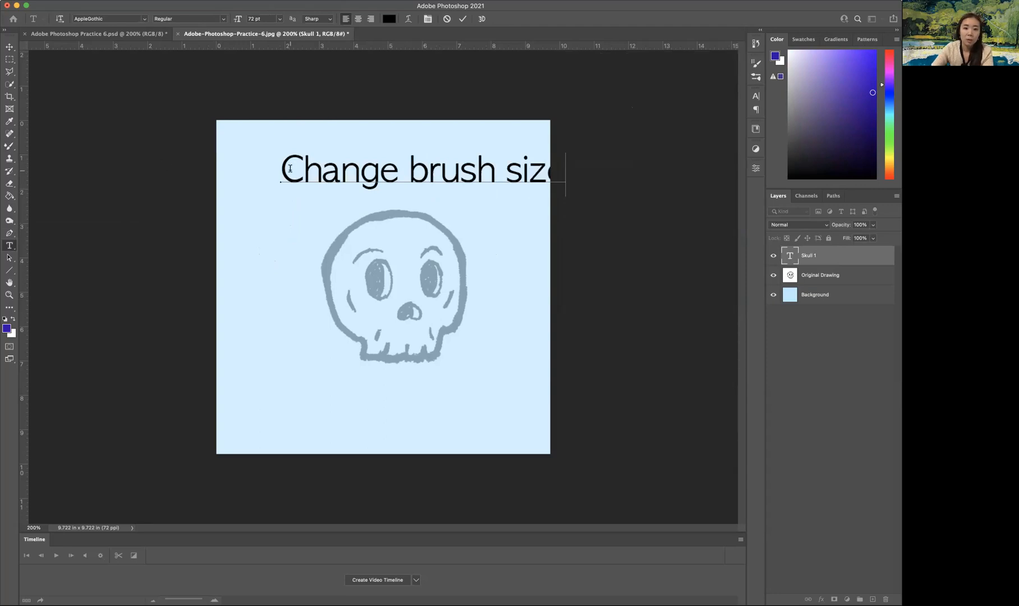
drag(283, 168, 719, 181)
click(279, 19)
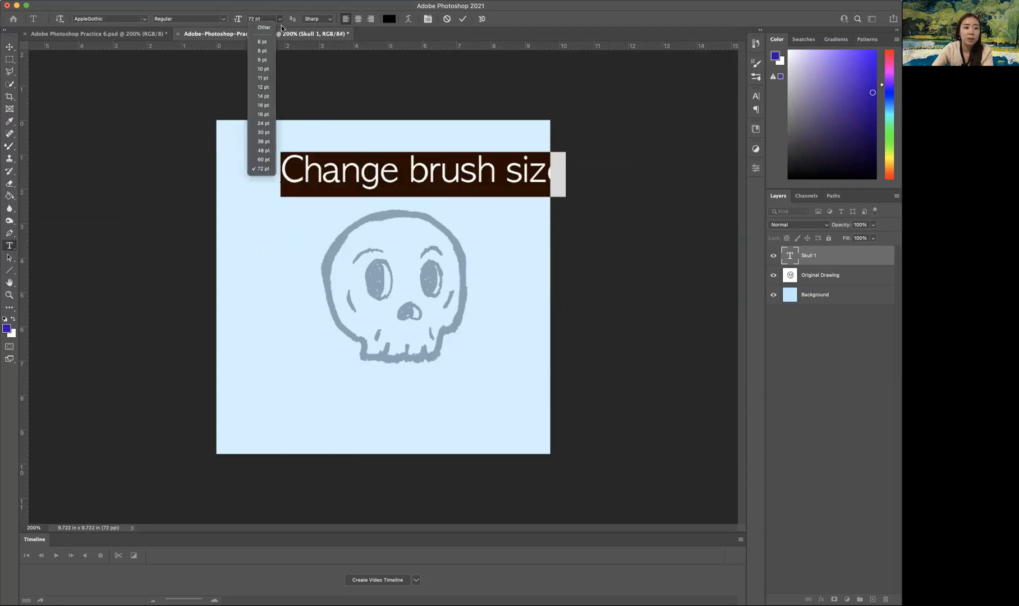
click(267, 136)
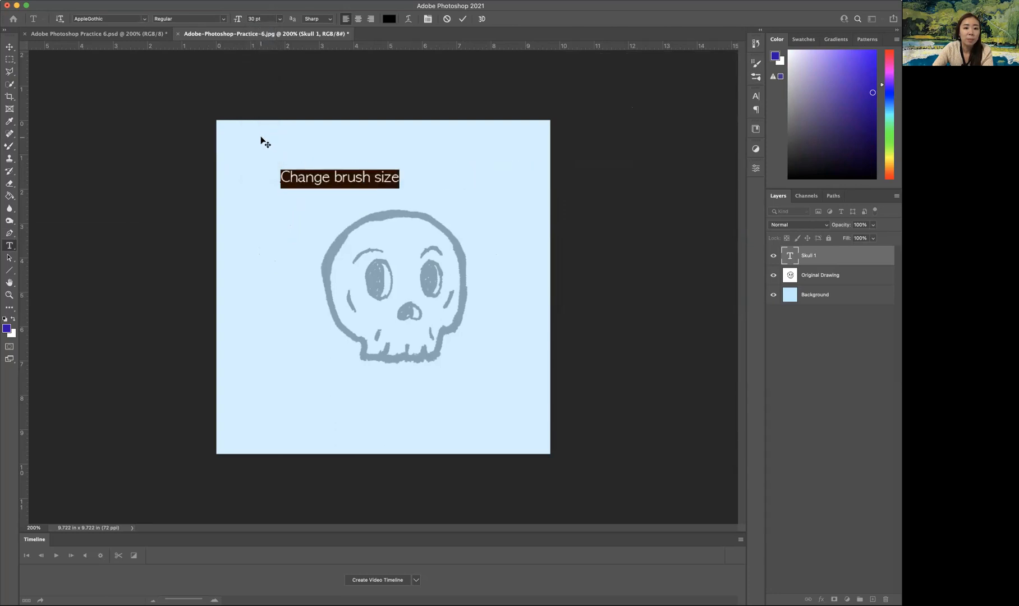
click(9, 47)
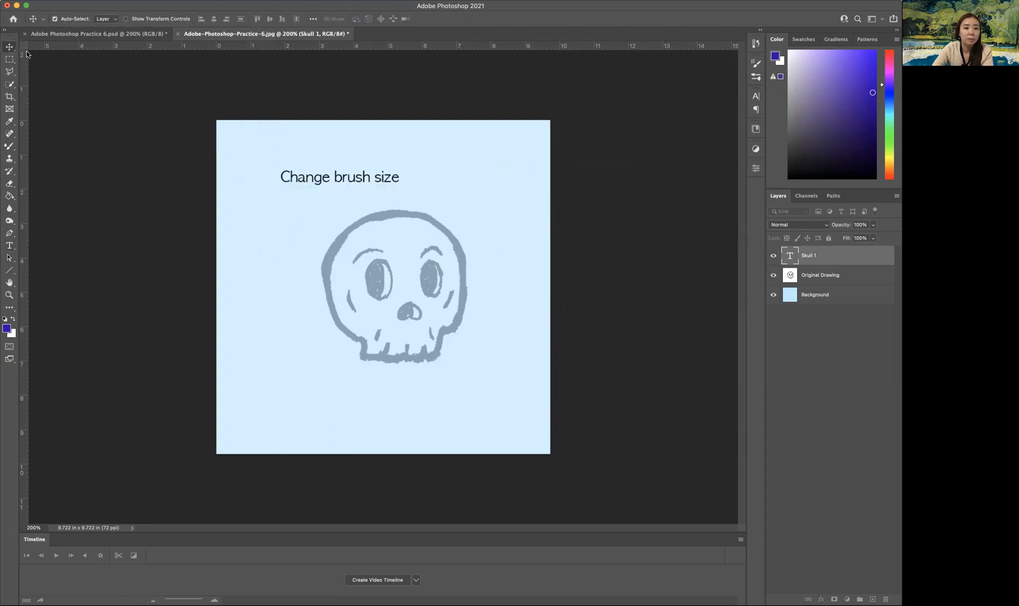
Add the lines "]: bigger" and "[: smaller" under the text heading and move the text block toward the canvas's upper-left corner.
key(t)
click(411, 177)
key(Return)
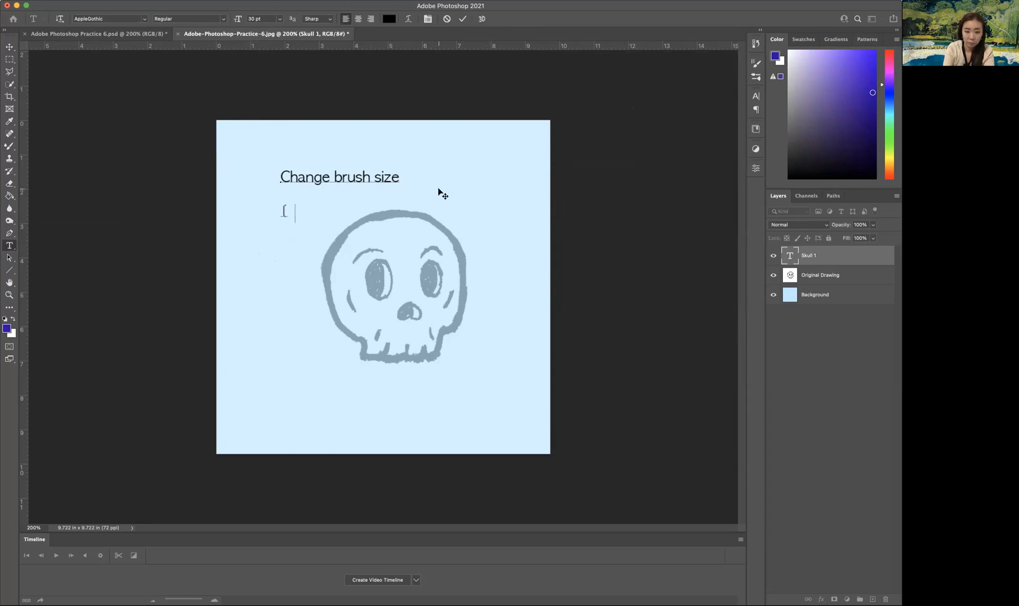
text([: bigger)
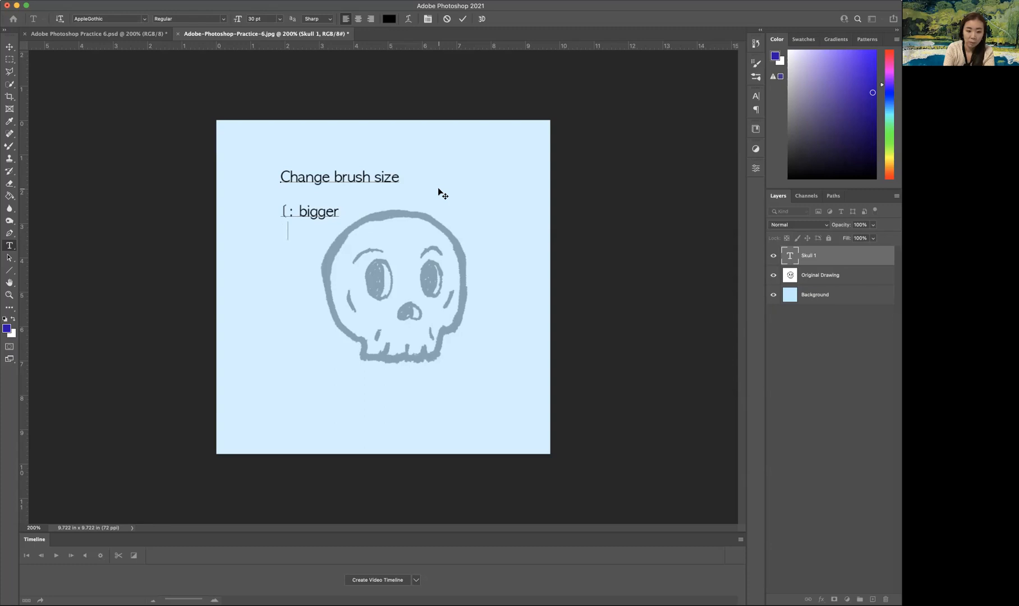
key(BackSpace)
text(])
key(Down)
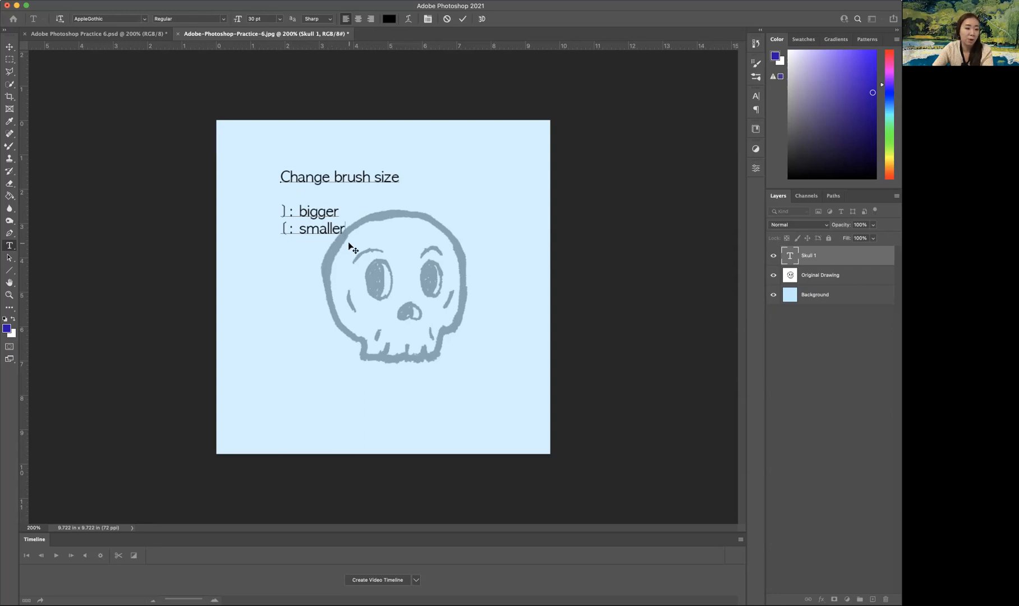
click(10, 47)
drag(306, 178, 266, 164)
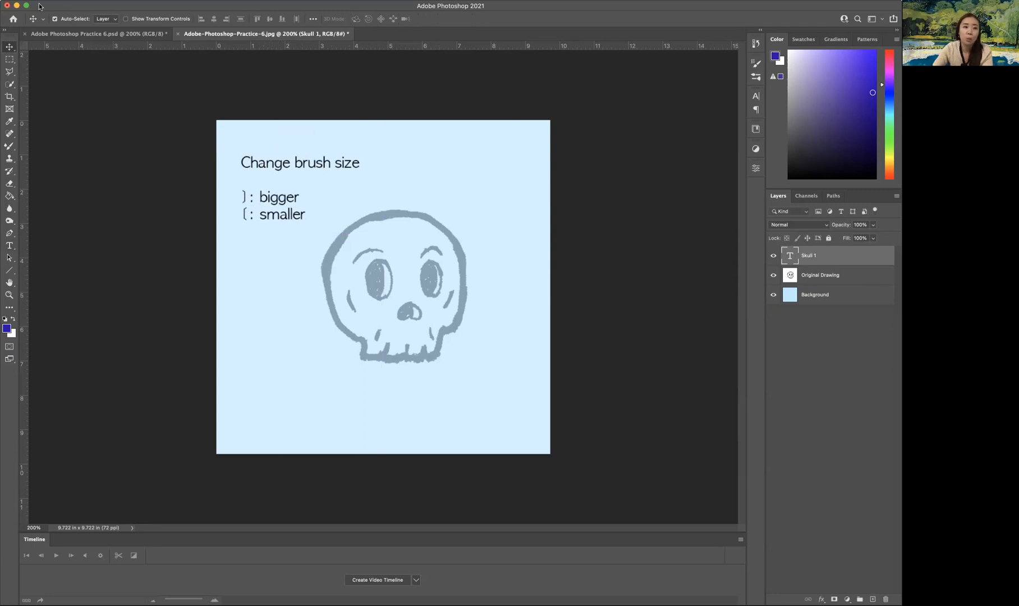
Switch back to the brush and check its size in the Brush Settings.
click(9, 146)
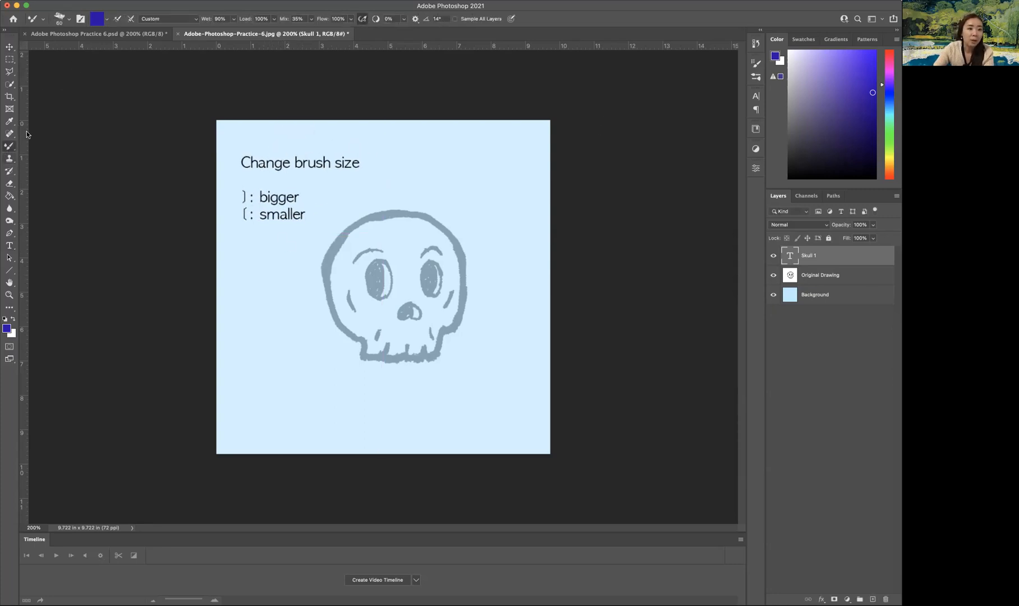
click(44, 22)
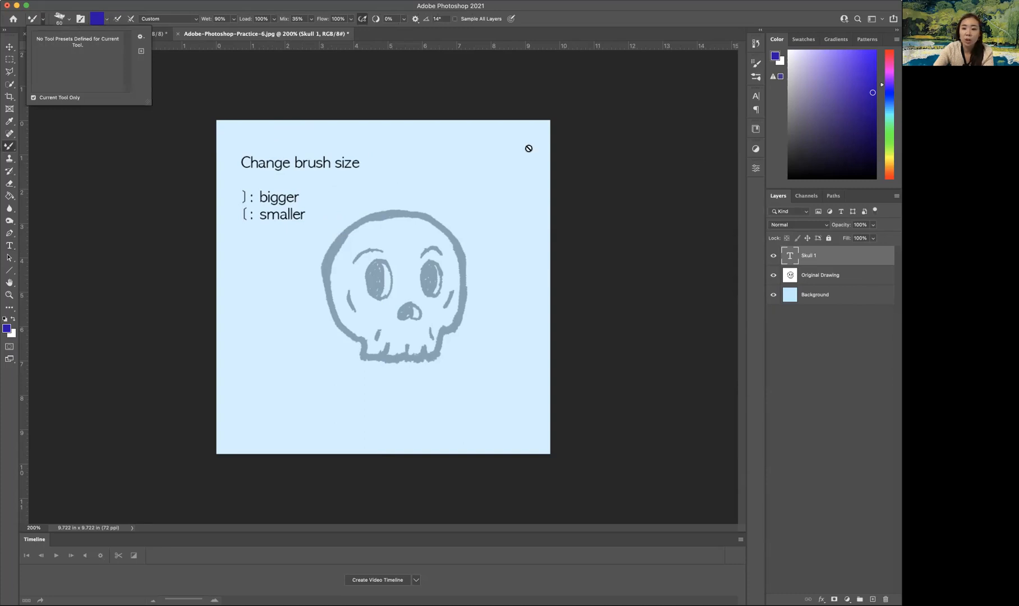
click(756, 63)
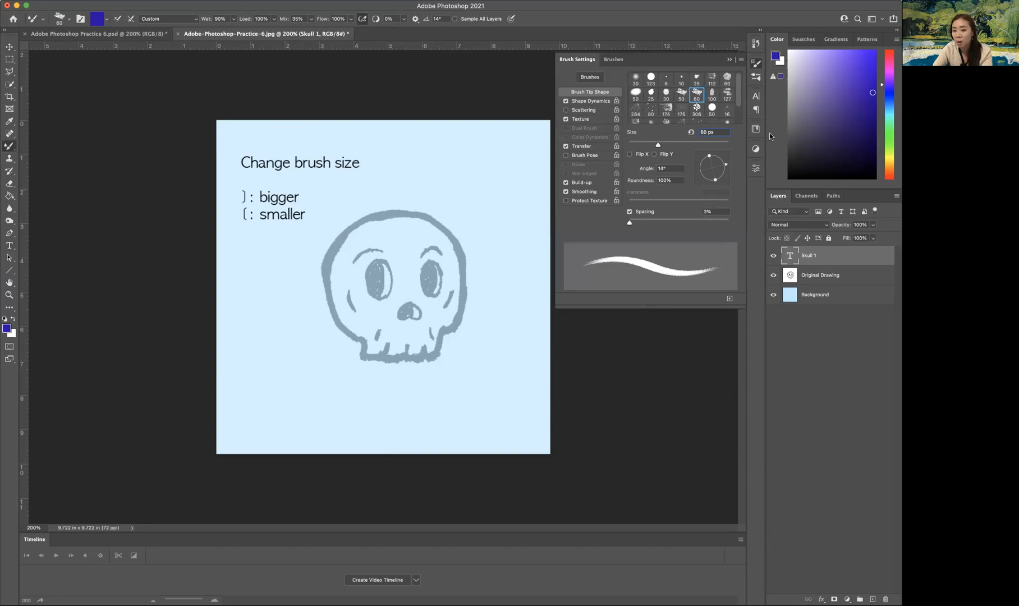
click(760, 70)
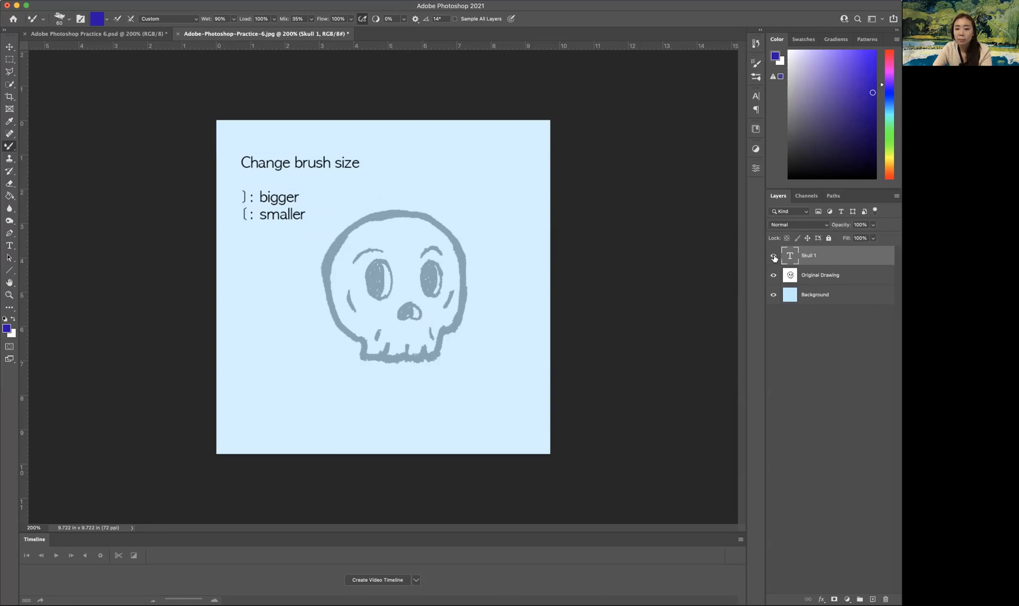
Try hiding the Skull 1 text layer and placing it beneath Background, and restore its position and visibility.
click(774, 256)
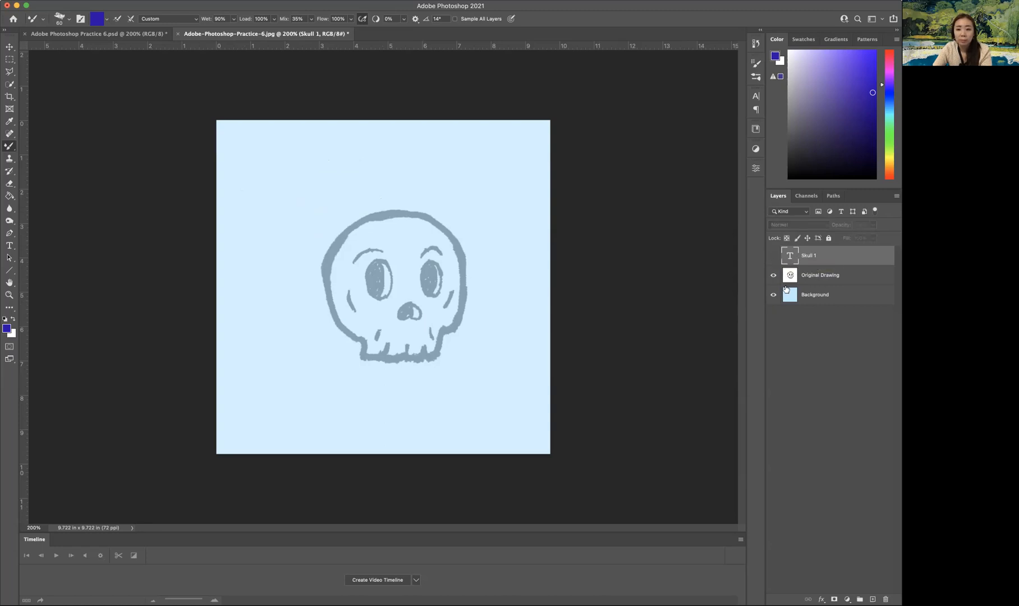
click(818, 281)
drag(833, 258, 830, 301)
click(824, 258)
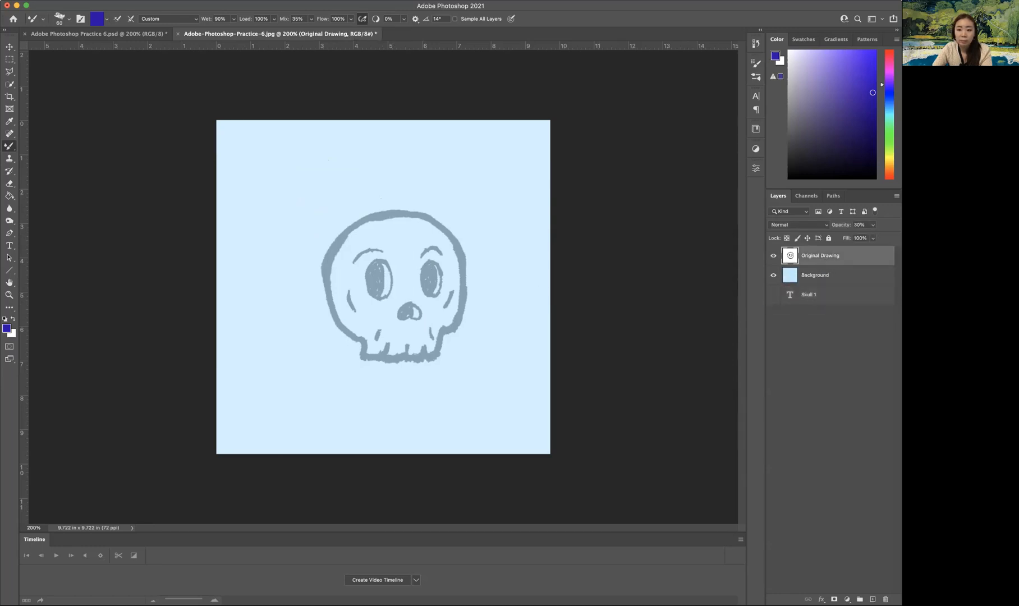
drag(818, 292, 819, 251)
click(774, 256)
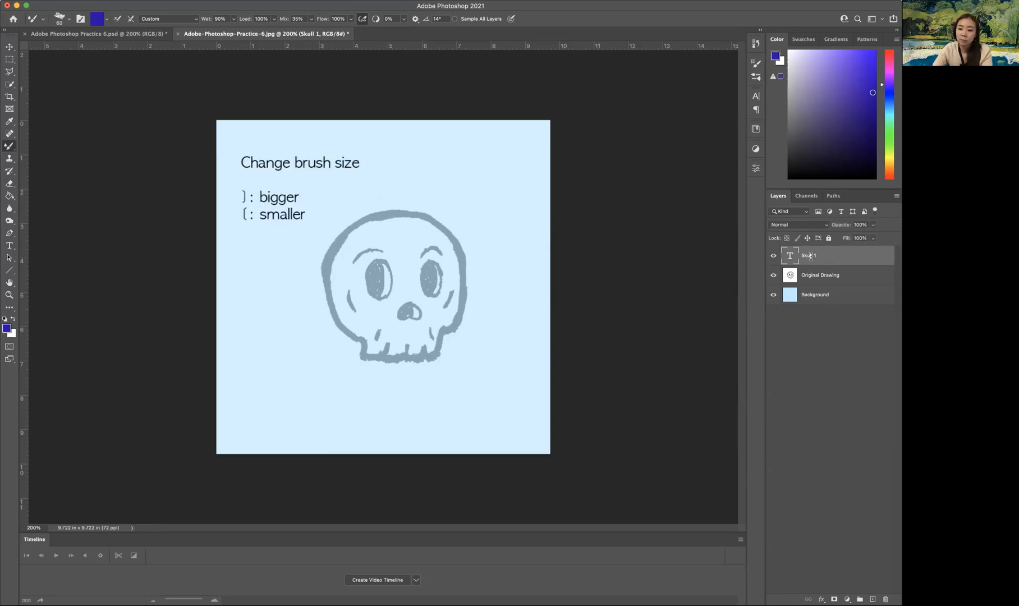
Rename the Skull 1 text layer "Text" and move it beneath the Background layer.
text(Text)
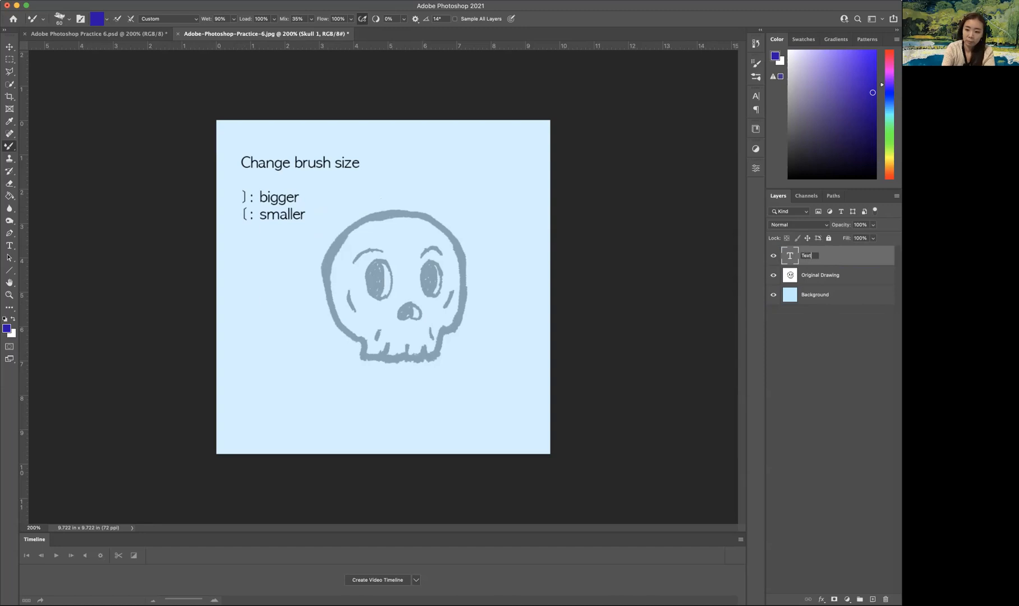
key(Return)
drag(845, 260, 810, 261)
Add a new layer above Original Drawing and name it "Skull 1" for the tracing.
click(873, 600)
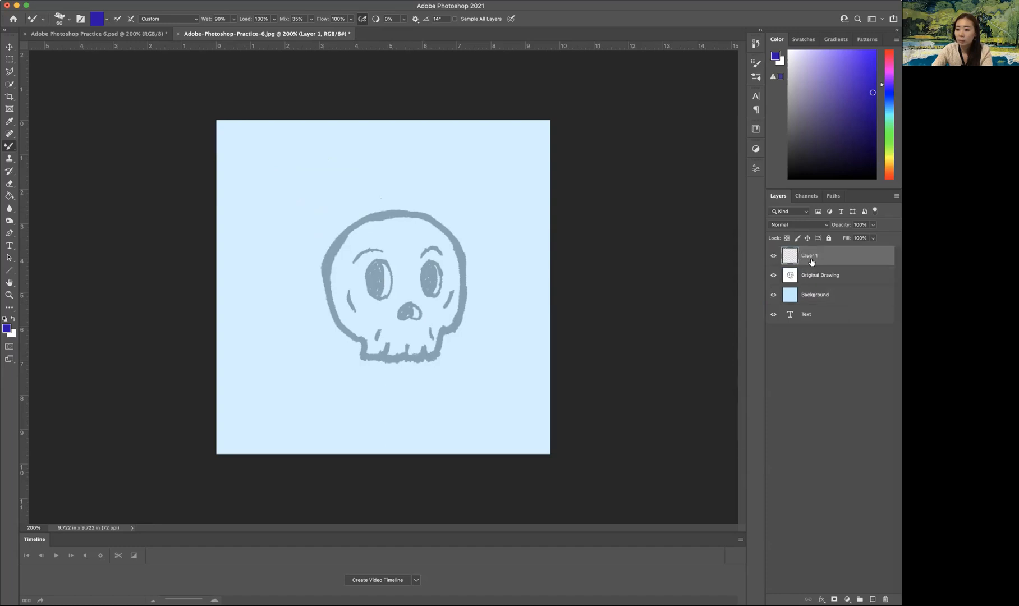
key(Return)
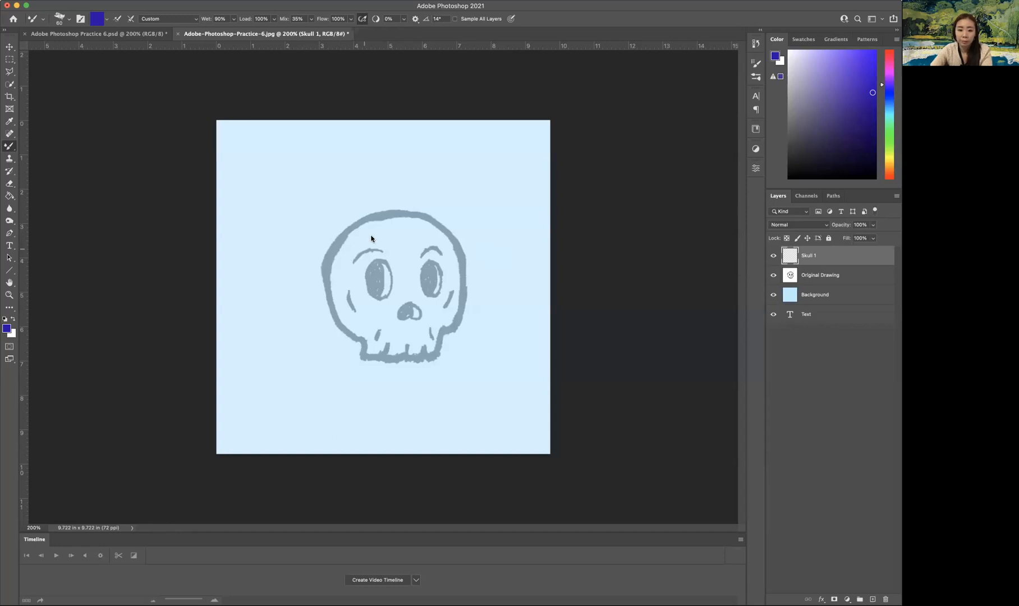
Undo a trial stroke inside the skull, reduce the brush to 30 px, and trace the skull's whole outer outline on Skull 1.
drag(414, 224, 407, 242)
key(super+z)
key(bracketleft)
key(bracketleft)
key(bracketleft)
key(bracketleft)
key(bracketleft)
key(bracketleft)
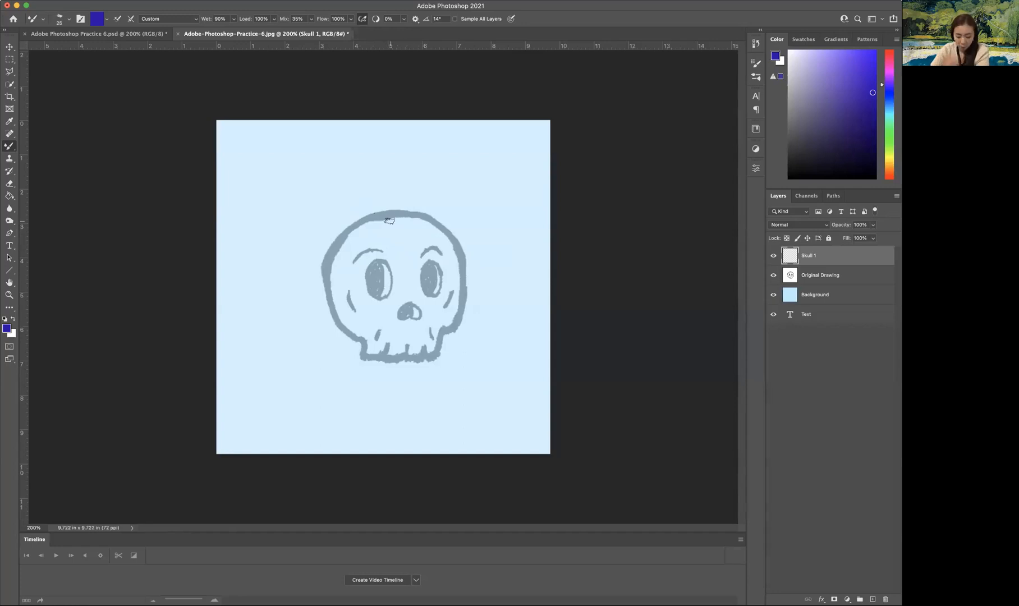
key(bracketright)
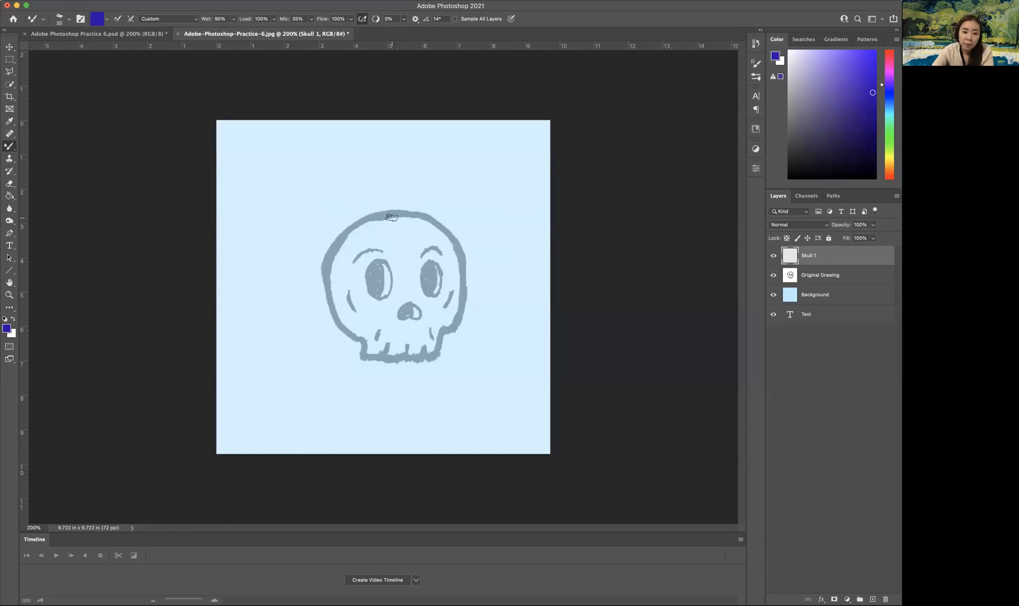
mouse_move(395, 212)
mouse_down()
mouse_move(358, 221)
mouse_move(326, 260)
mouse_move(328, 252)
mouse_move(330, 303)
mouse_move(358, 339)
mouse_up()
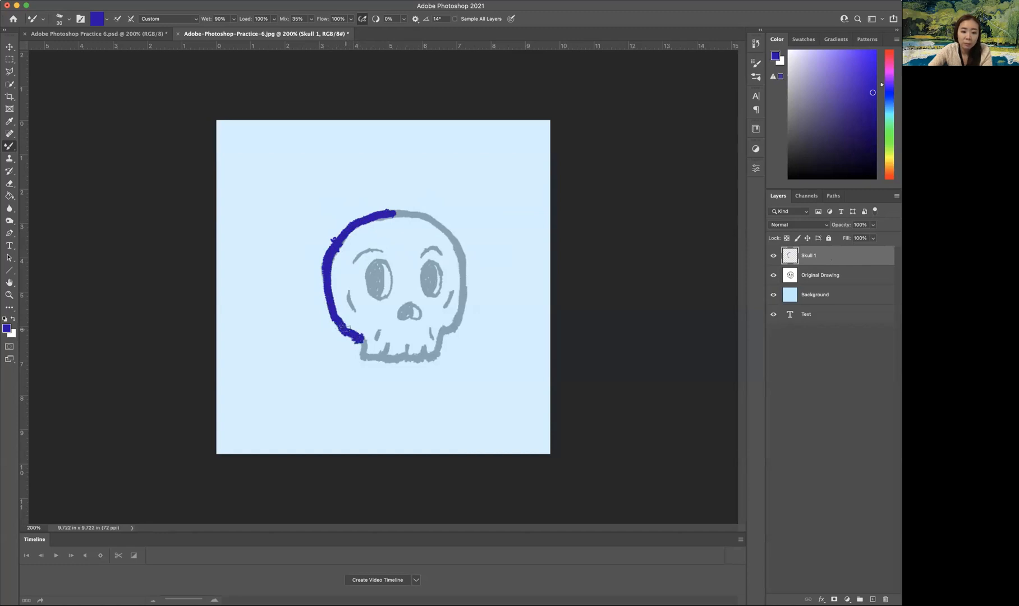
mouse_move(362, 342)
mouse_down()
mouse_move(361, 356)
mouse_move(375, 354)
mouse_up()
mouse_move(399, 357)
mouse_down()
mouse_move(434, 356)
mouse_move(448, 329)
mouse_up()
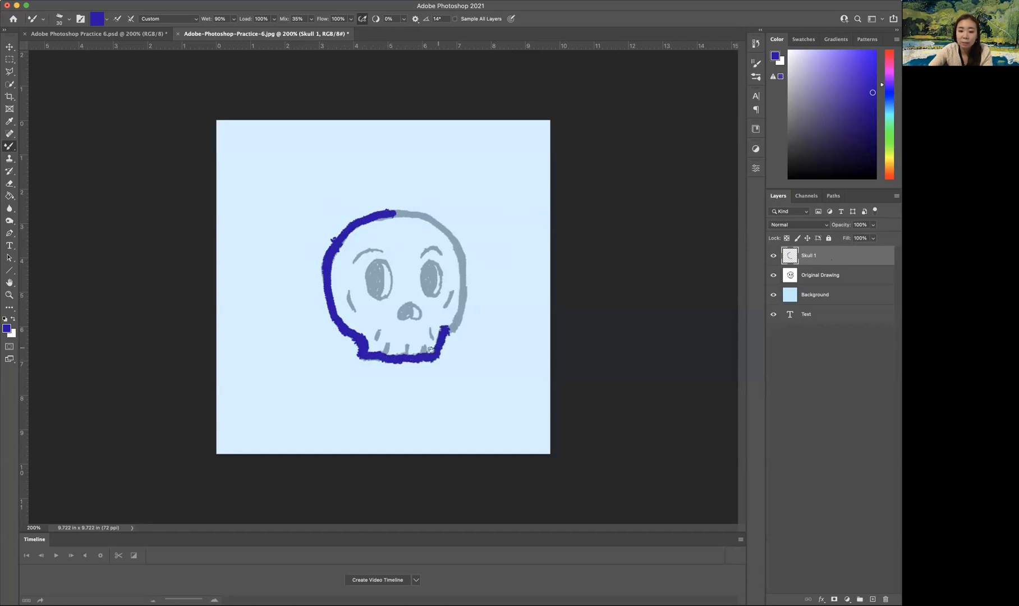
mouse_move(387, 213)
mouse_down()
mouse_move(439, 220)
mouse_move(463, 245)
mouse_move(470, 280)
mouse_up()
mouse_move(456, 242)
mouse_down()
mouse_move(469, 279)
mouse_move(452, 326)
mouse_up()
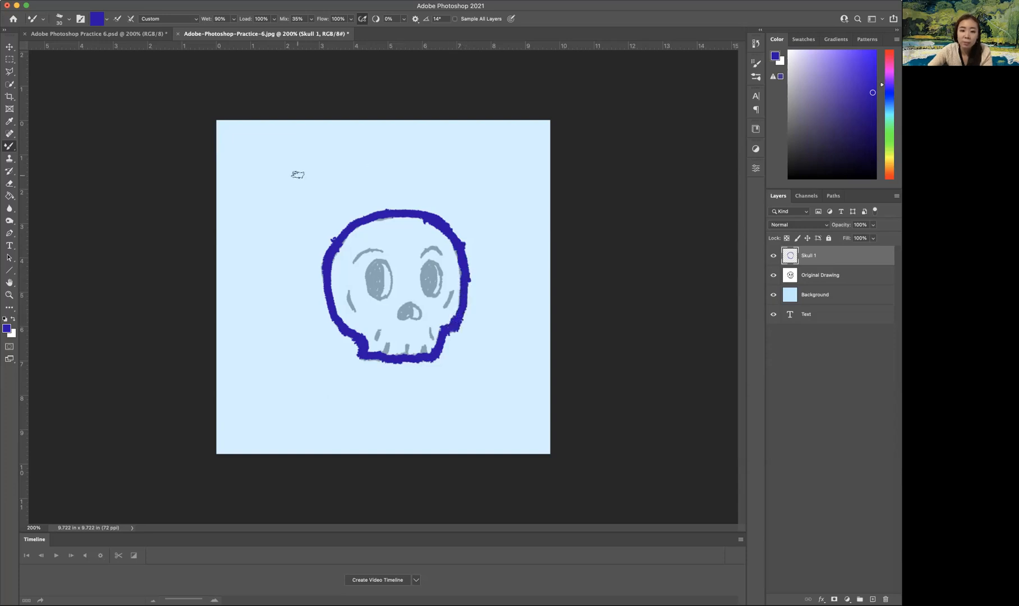
Reduce the brush to 10 px and trace both eyebrows and both cheek lines of the skull.
key(bracketleft)
key(bracketleft)
key(bracketleft)
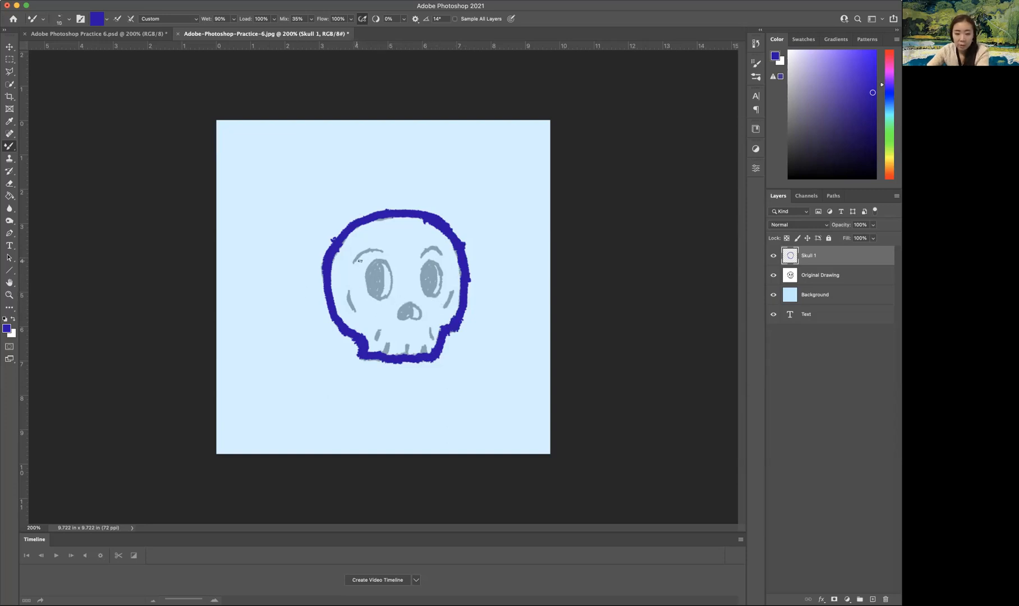
drag(353, 261, 382, 251)
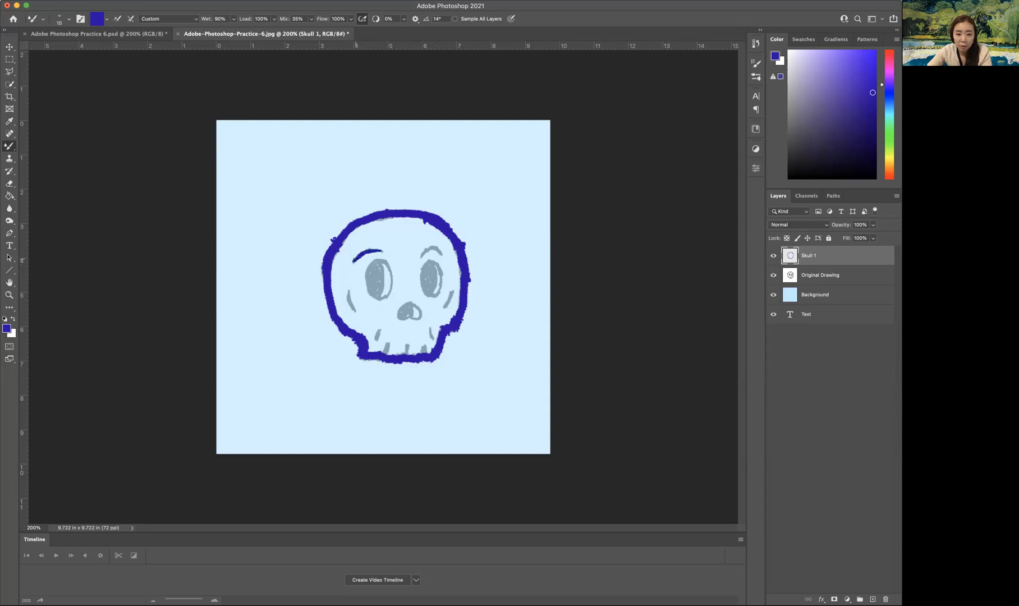
drag(382, 250, 435, 249)
drag(454, 292, 446, 306)
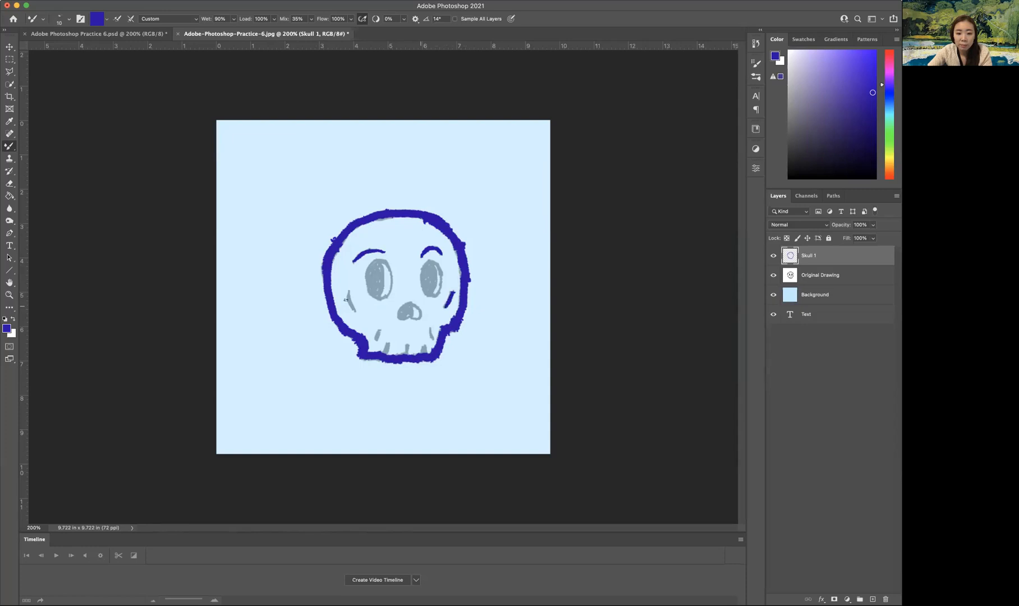
drag(348, 293, 354, 309)
Trace the skull's left eye and fill in its dark oval, adjusting the brush size as needed.
mouse_move(380, 259)
mouse_down()
mouse_move(368, 275)
mouse_move(377, 269)
mouse_move(382, 281)
mouse_move(368, 284)
mouse_move(386, 298)
mouse_move(384, 264)
mouse_move(388, 296)
mouse_up()
key(bracketright)
key(bracketright)
key(bracketleft)
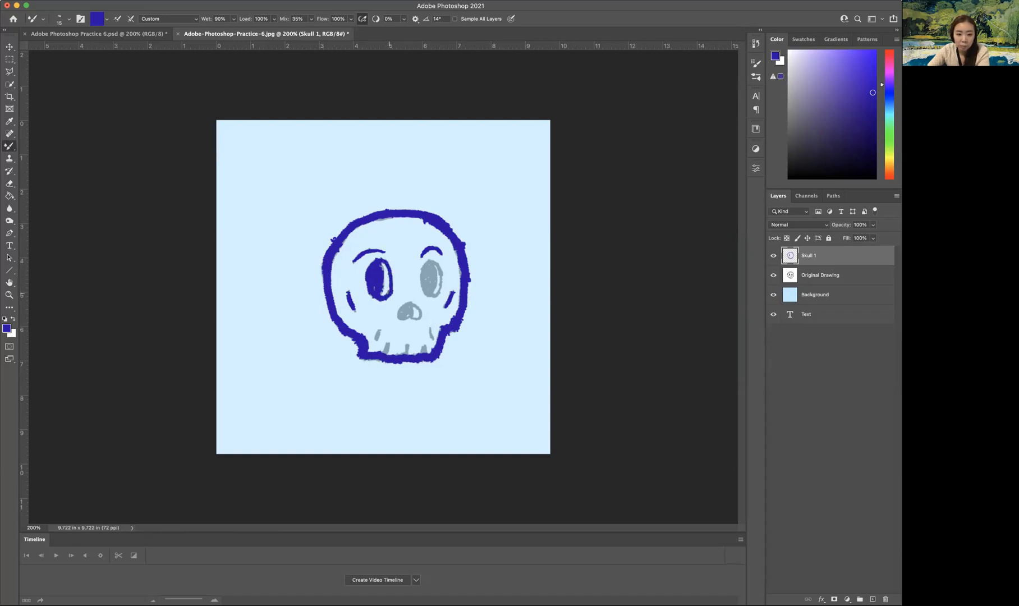